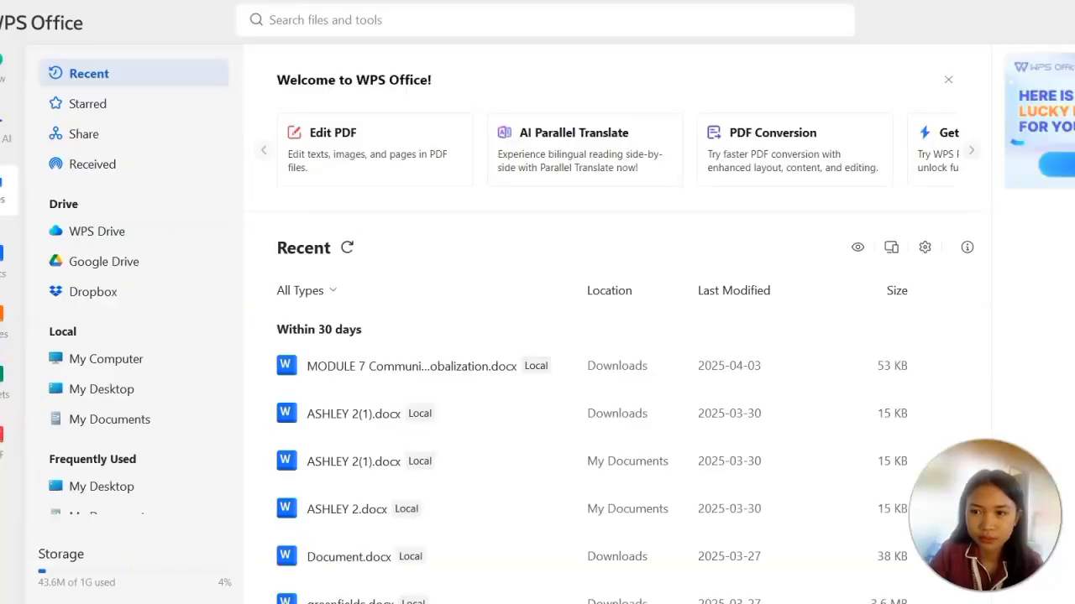
Create a blank text document and enter the person's full name in capitals on the first line.
{"action": "left_click", "coordinate": [10, 75]}
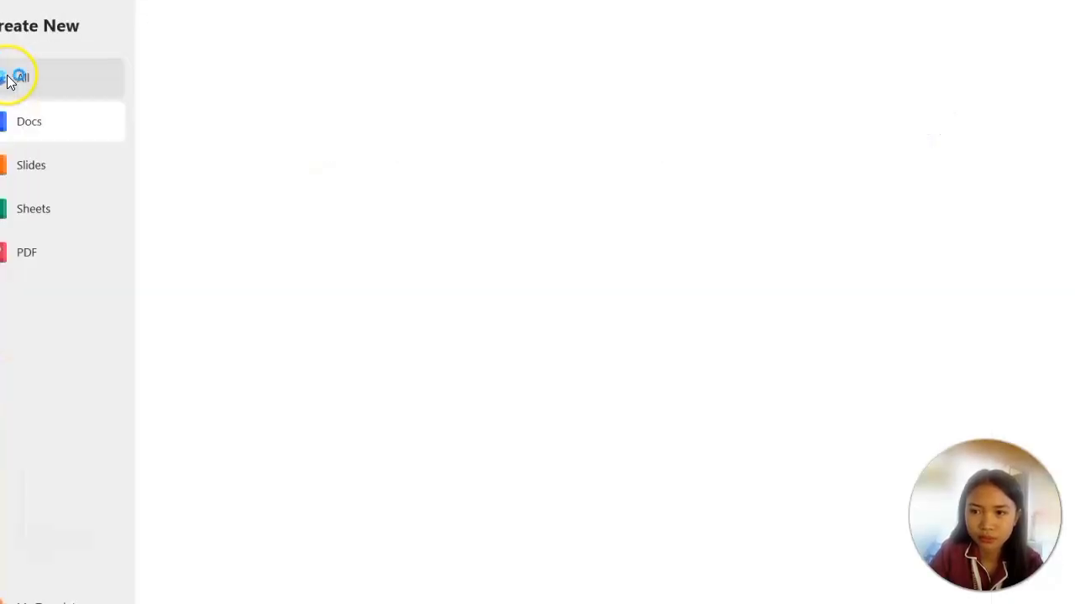
{"action": "left_click", "coordinate": [200, 139]}
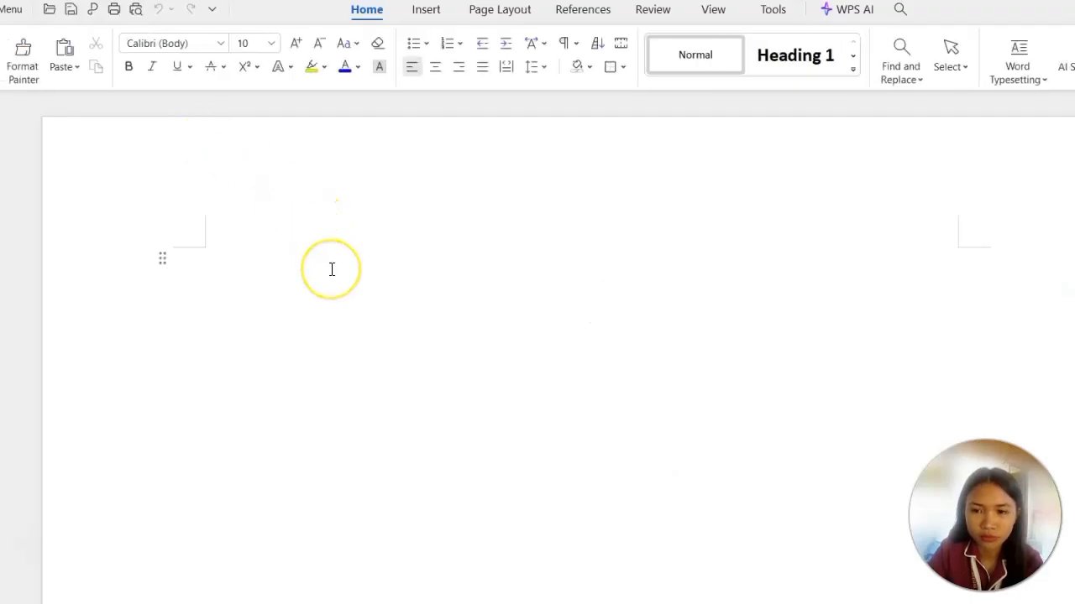
{"action": "key", "text": "Caps_Lock"}
{"action": "key", "text": "Caps_Lock"}
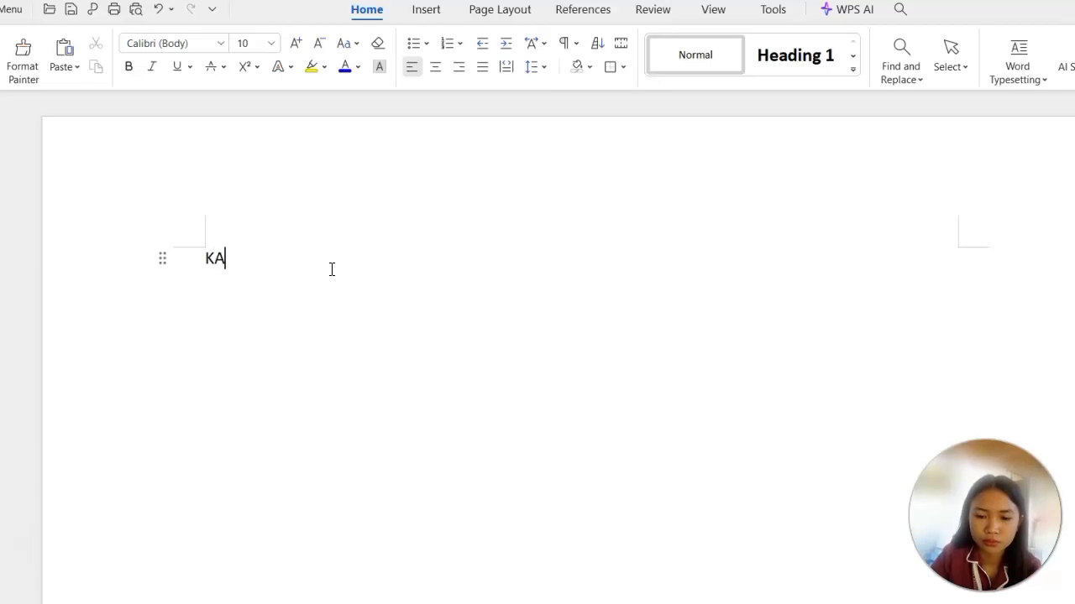
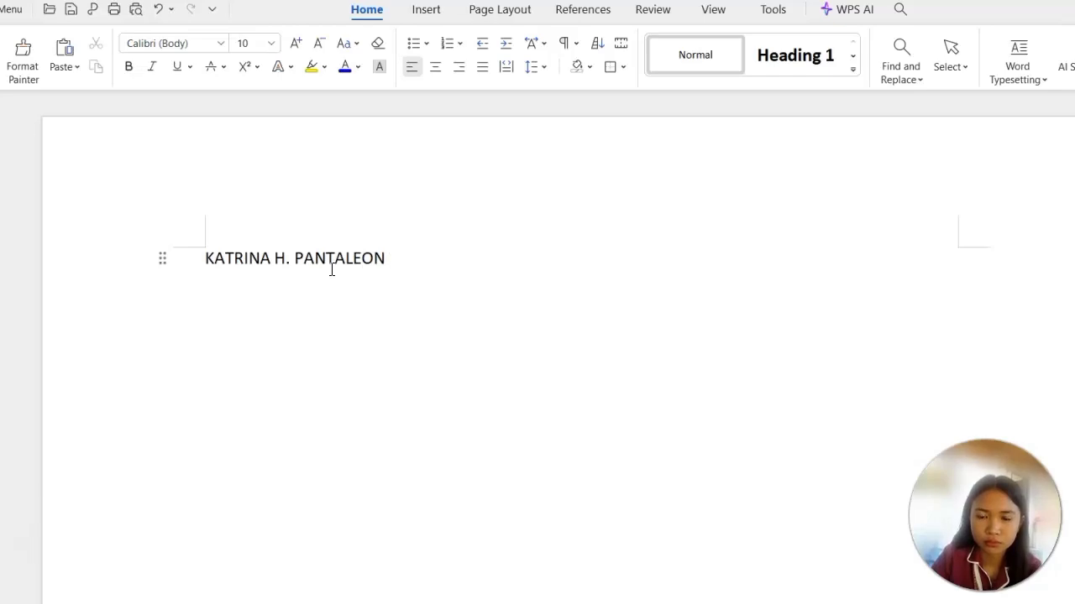
Format the name title as bold, underlined and centred with font size 18.
{"action": "triple_click", "coordinate": [332, 269]}
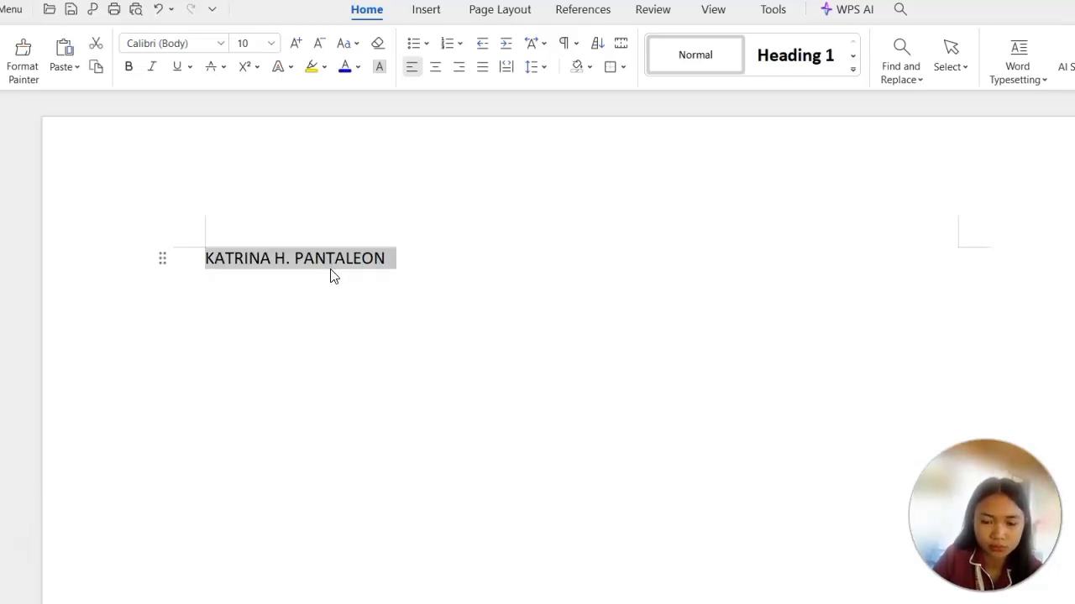
{"action": "key", "text": "ctrl+b"}
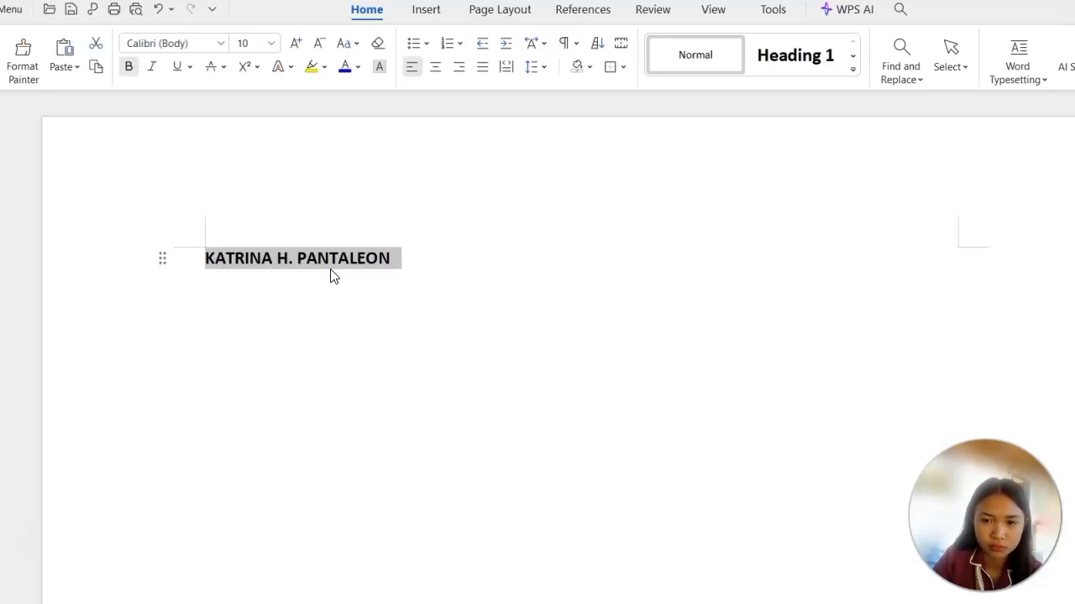
{"action": "key", "text": "ctrl+u"}
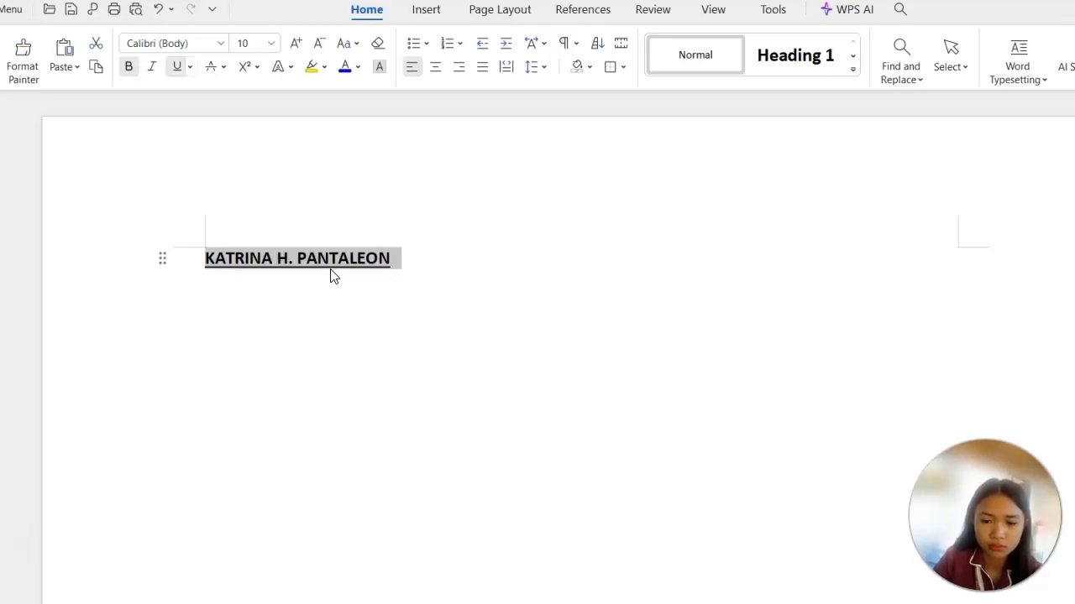
{"action": "key", "text": "ctrl+e"}
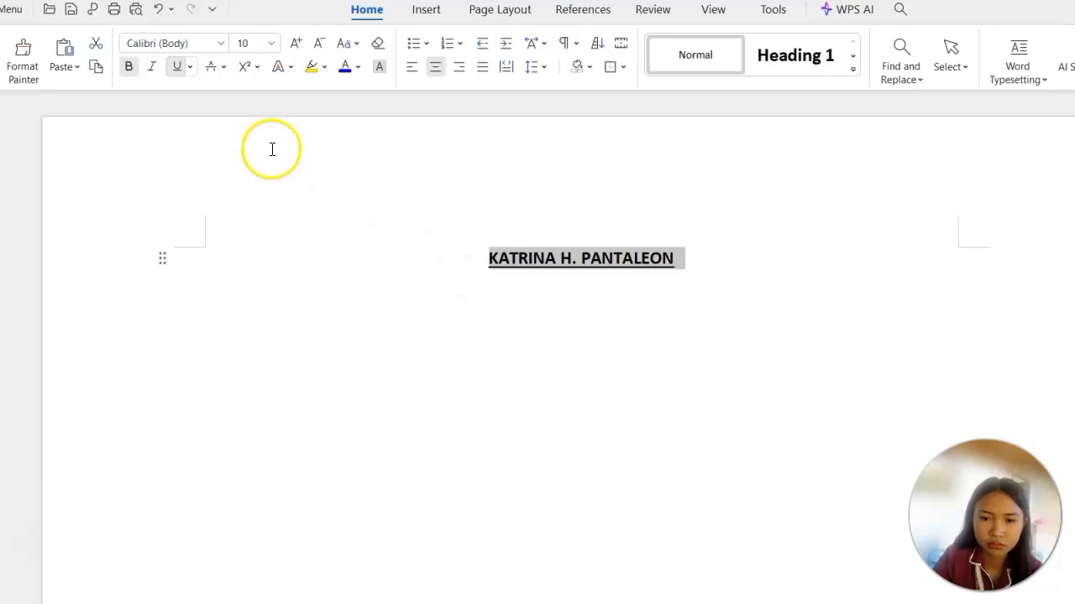
{"action": "left_click", "coordinate": [270, 44]}
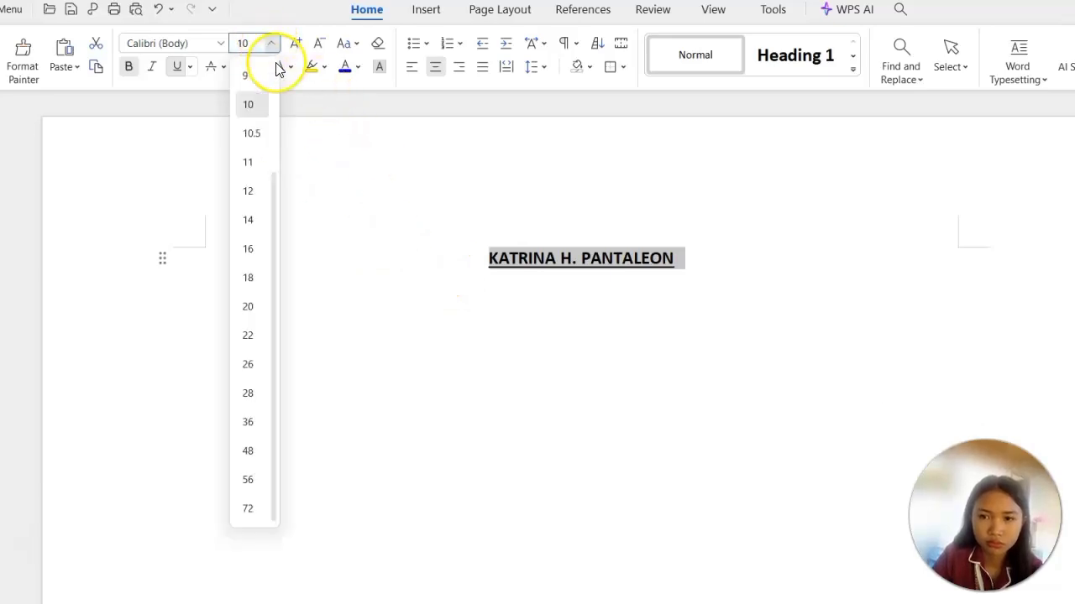
{"action": "left_click", "coordinate": [256, 288]}
{"action": "left_click", "coordinate": [574, 412]}
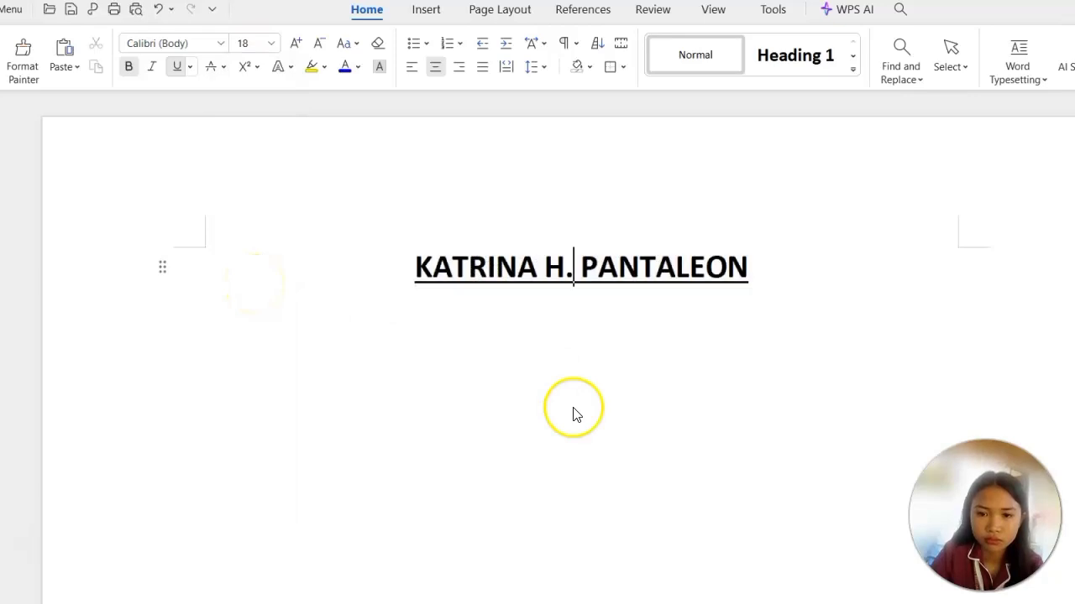
Start a new justified paragraph below the title, leaving one blank line between them.
{"action": "scroll", "coordinate": [654, 372], "scroll_direction": "down", "scroll_amount": 3, "text": "ctrl"}
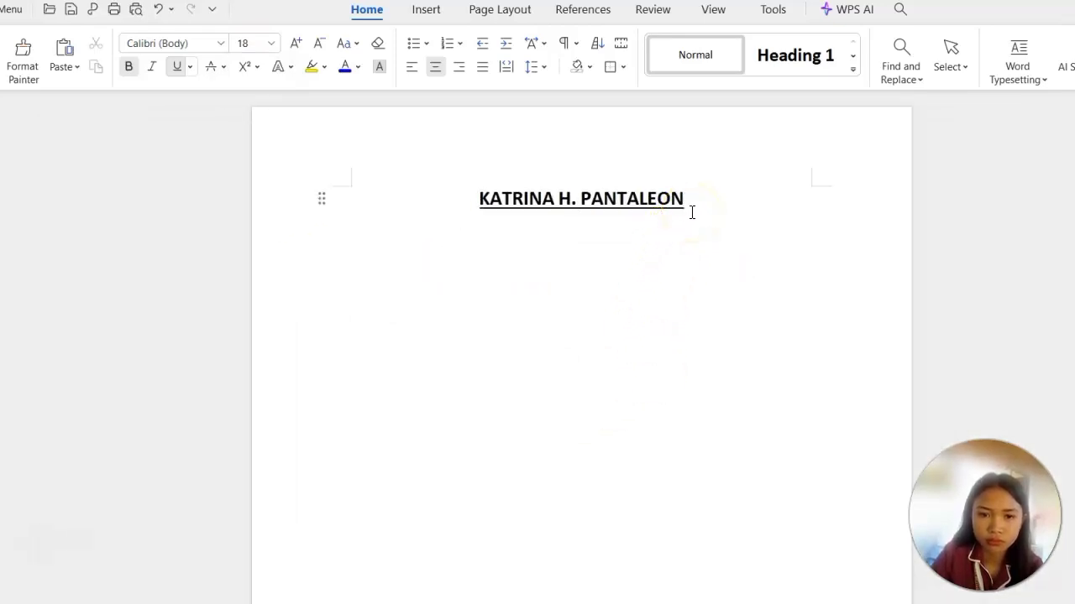
{"action": "key", "text": "Return"}
{"action": "key", "text": "Return"}
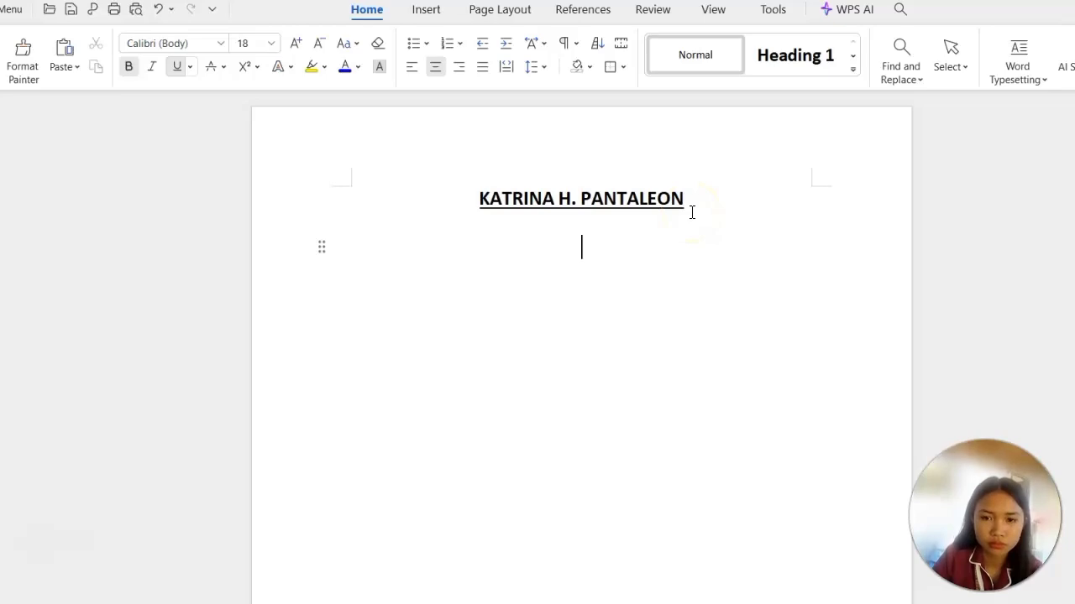
{"action": "key", "text": "ctrl+j"}
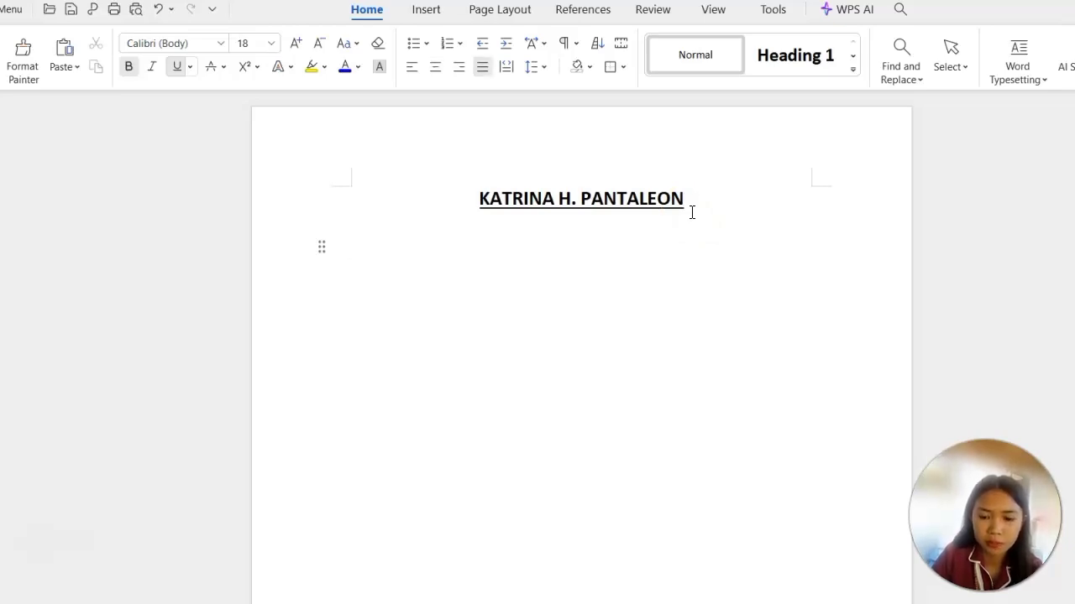
{"action": "key", "text": "Caps_Lock"}
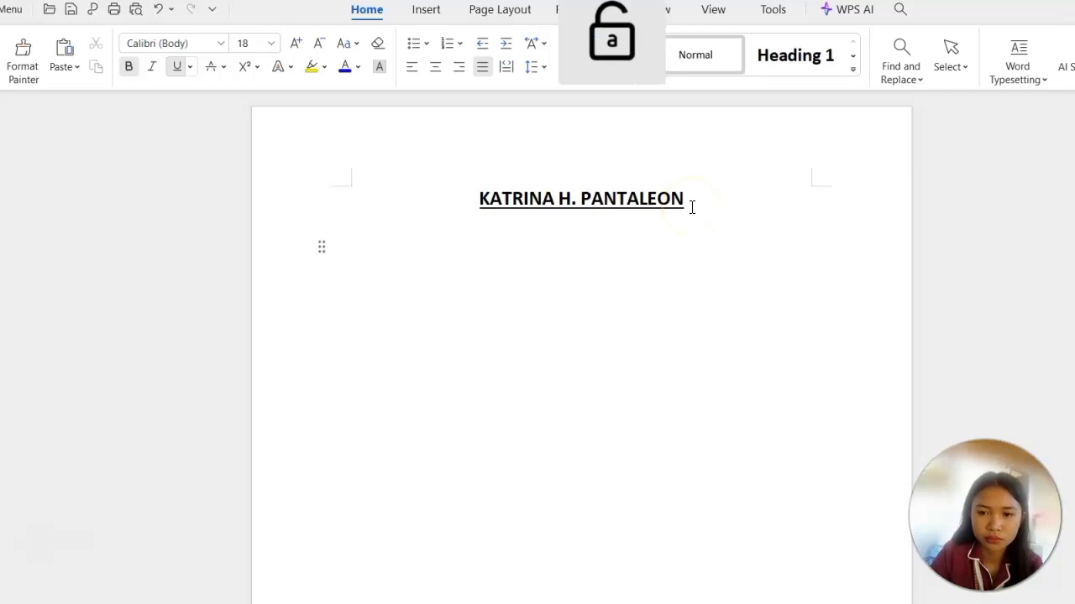
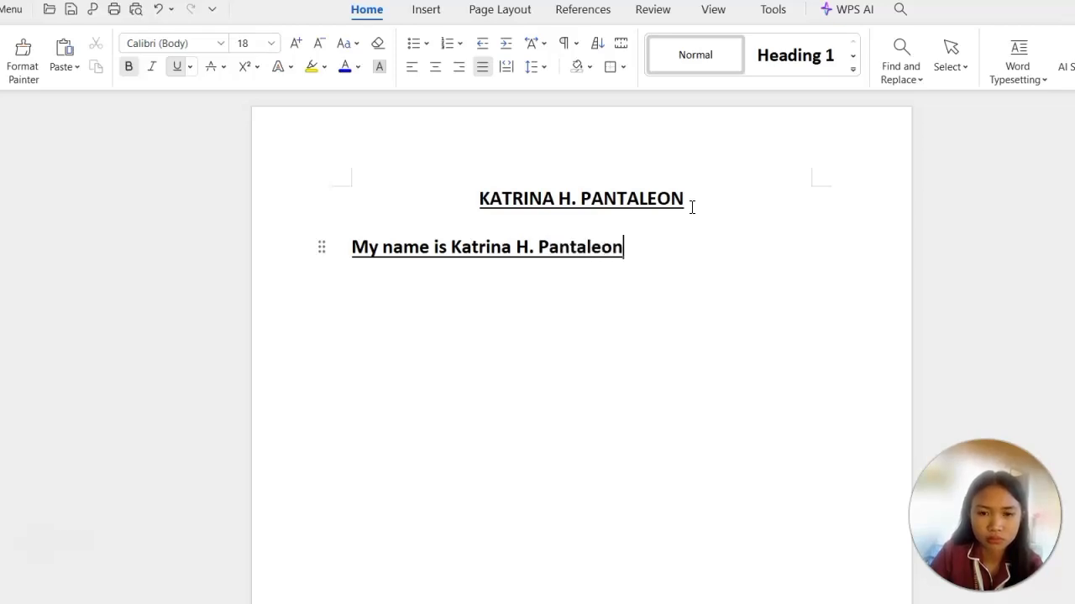
Write the sentence "My name is" followed by the person's full name and a period.
{"action": "type", "text": "."}
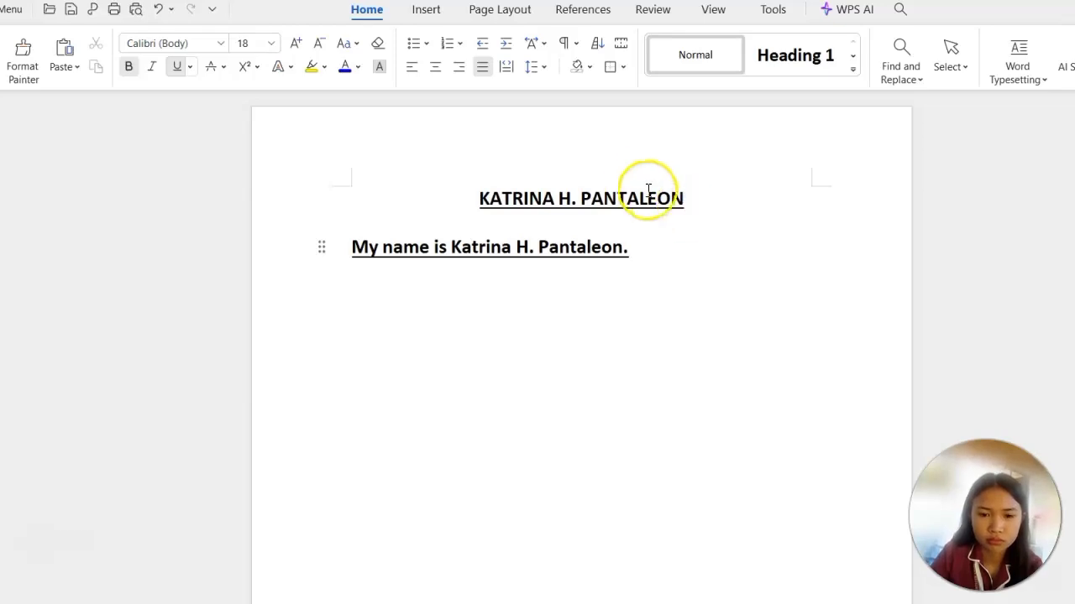
Remove the bold and underline formatting from the whole introductory sentence below the title.
{"action": "left_click", "coordinate": [353, 249]}
{"action": "left_click_drag", "start_coordinate": [353, 249], "coordinate": [632, 238]}
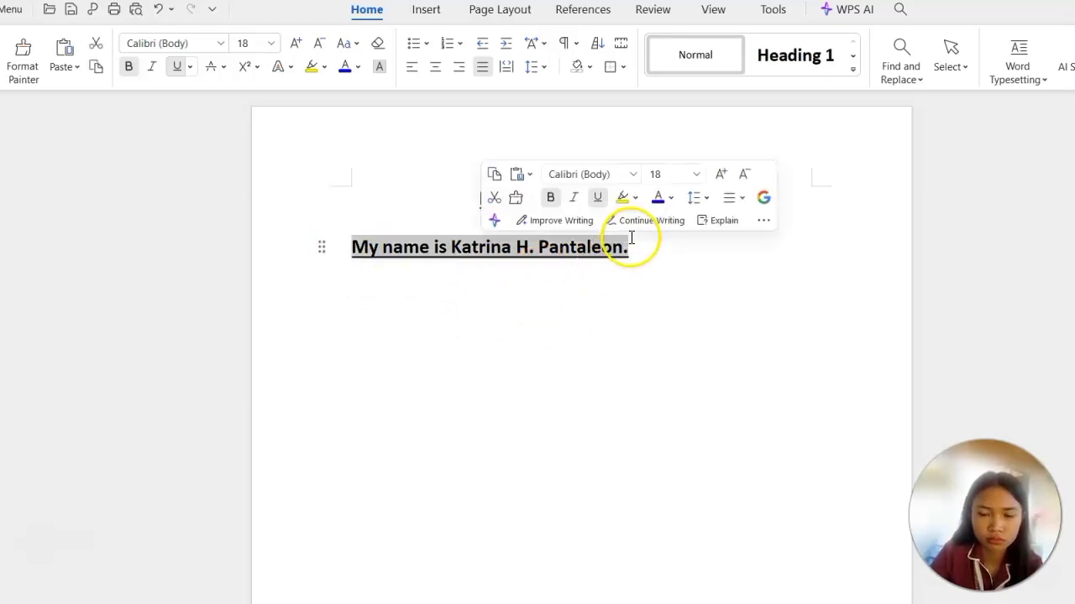
{"action": "left_click", "coordinate": [550, 199]}
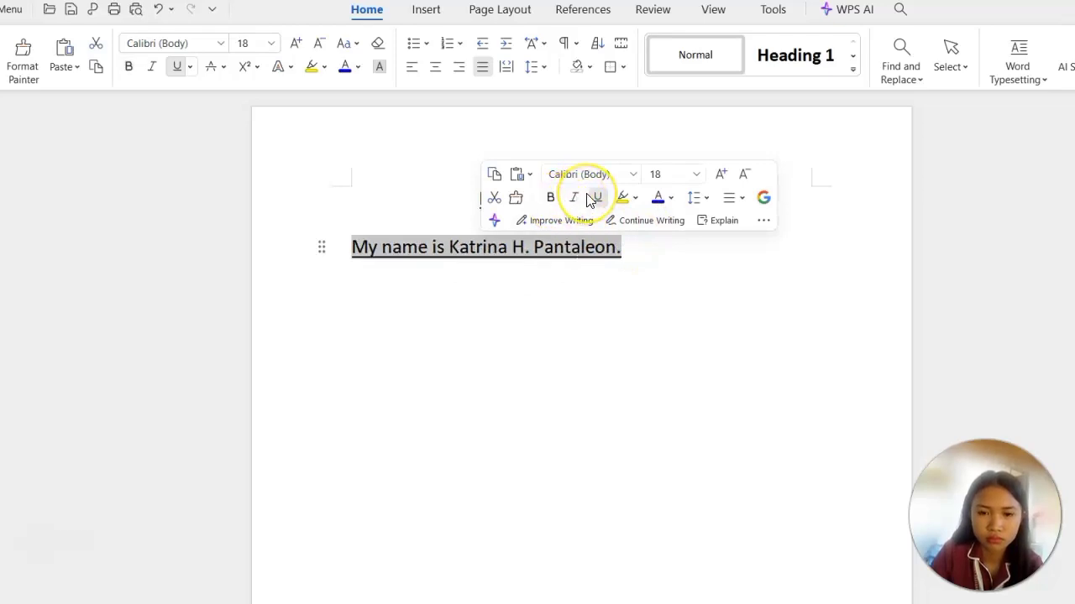
{"action": "left_click", "coordinate": [597, 198]}
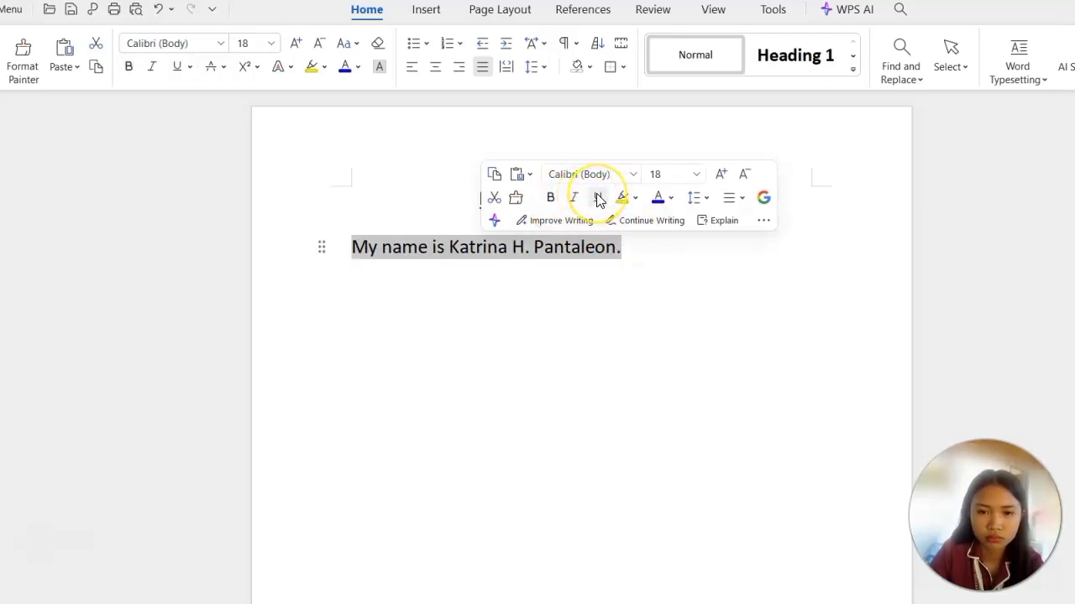
Change the introductory sentence's font to Arial Rounded MT Bold.
{"action": "left_click", "coordinate": [701, 175]}
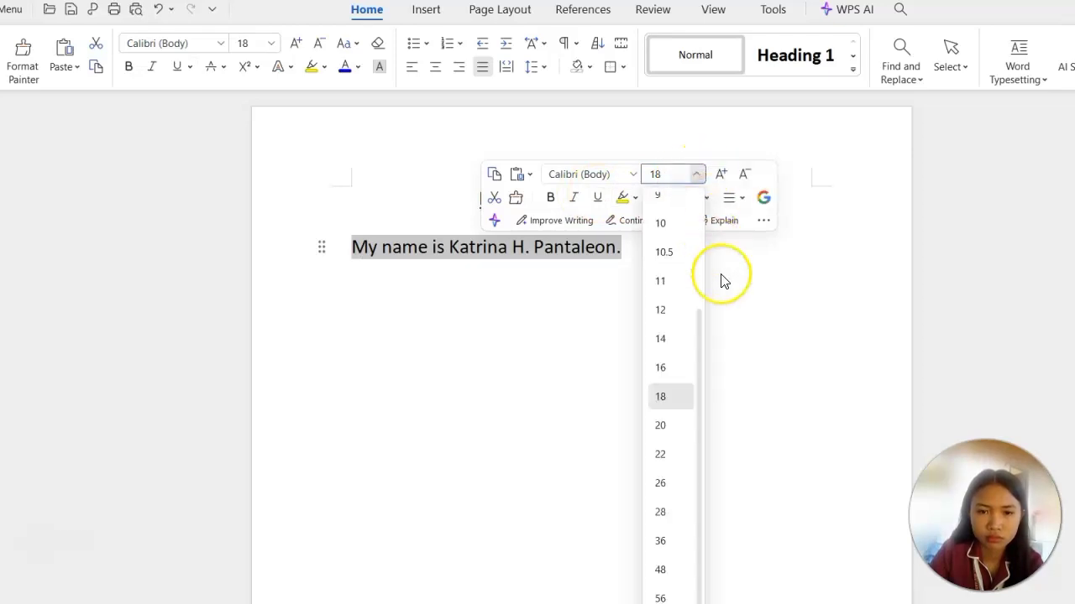
{"action": "left_click", "coordinate": [632, 176]}
{"action": "left_click", "coordinate": [631, 176]}
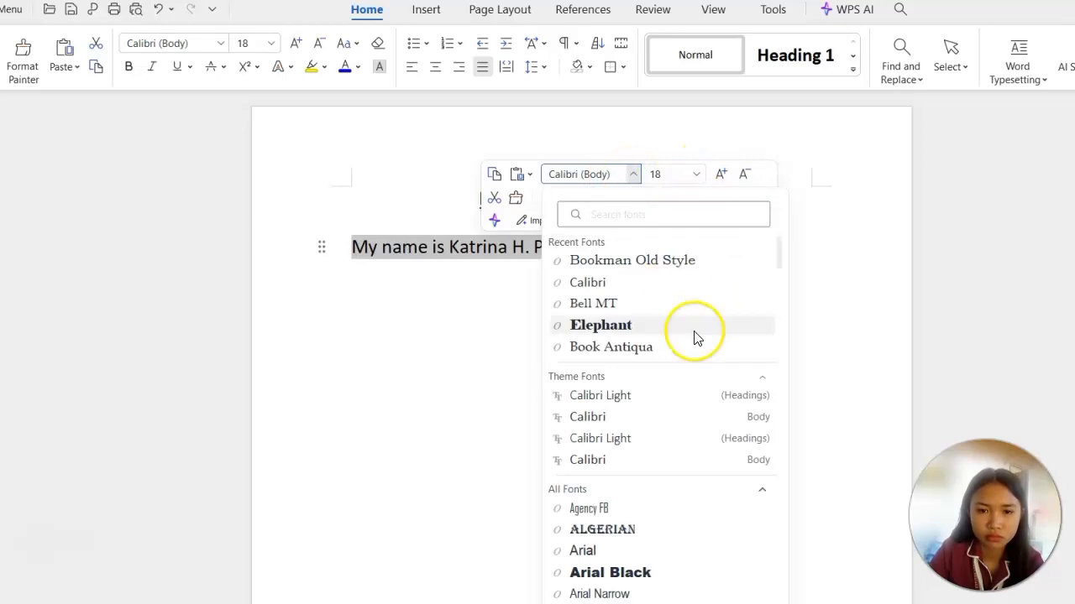
{"action": "scroll", "coordinate": [684, 462], "scroll_direction": "down", "scroll_amount": 3}
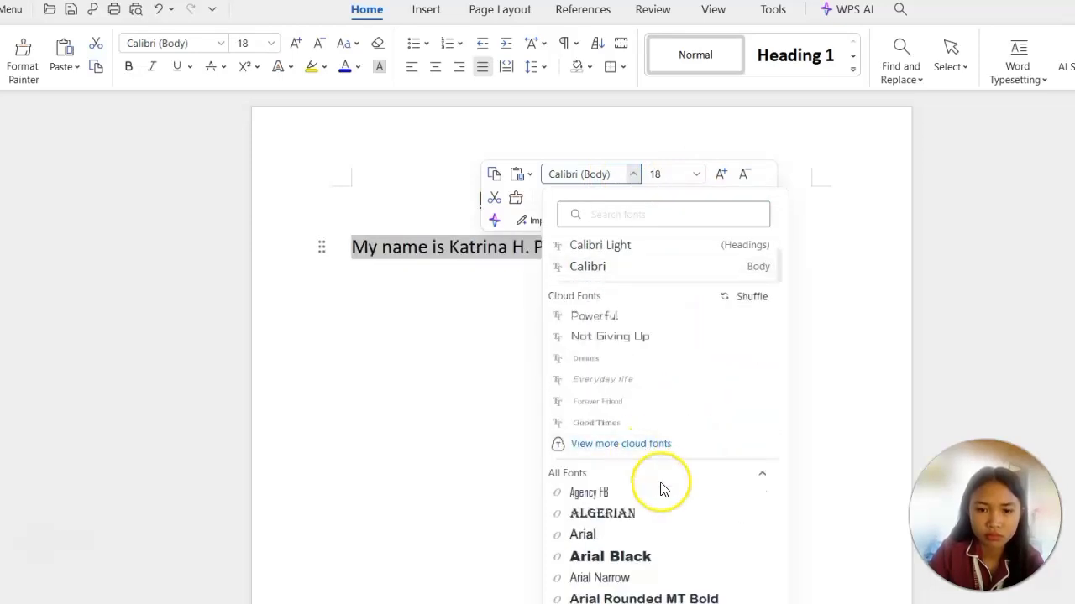
{"action": "scroll", "coordinate": [663, 495], "scroll_direction": "down", "scroll_amount": 2}
{"action": "scroll", "coordinate": [666, 515], "scroll_direction": "down", "scroll_amount": 2}
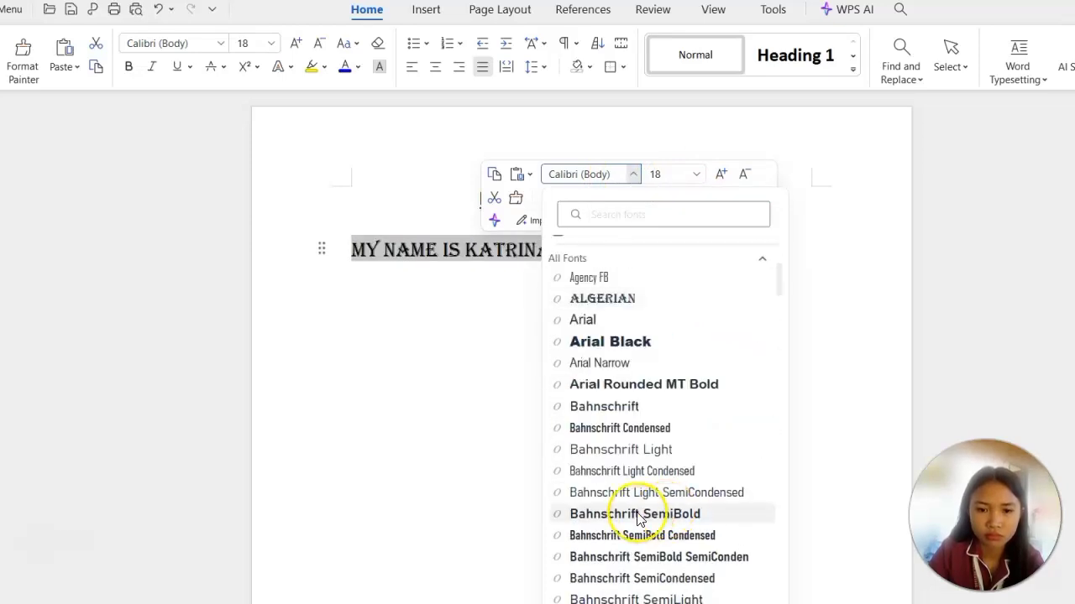
{"action": "left_click", "coordinate": [638, 386]}
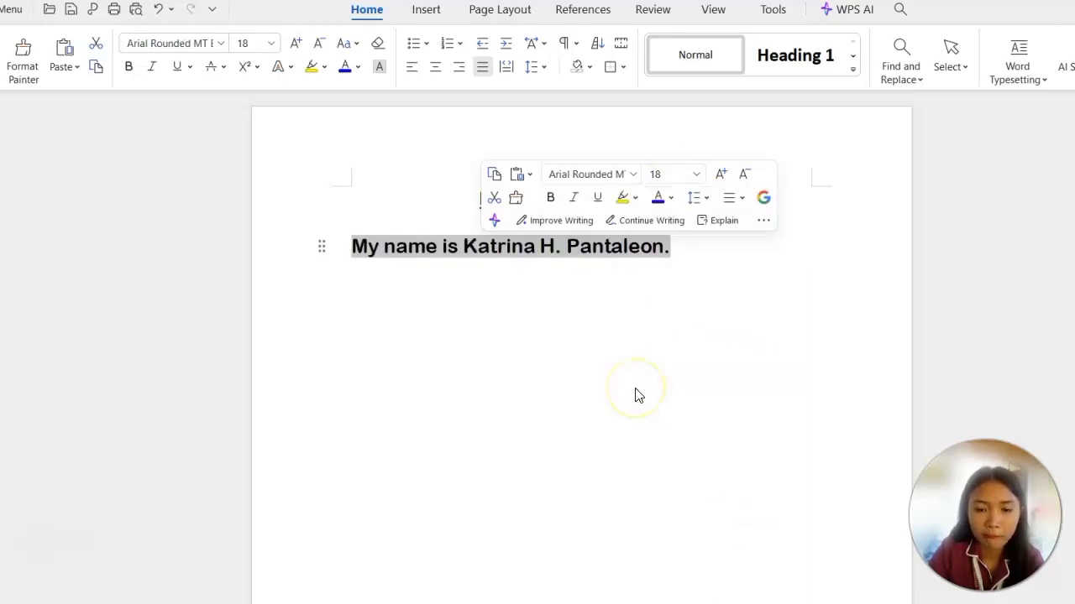
Try font size 12 on the introductory sentence and settle on size 14.
{"action": "left_click", "coordinate": [697, 174]}
{"action": "left_click", "coordinate": [692, 313]}
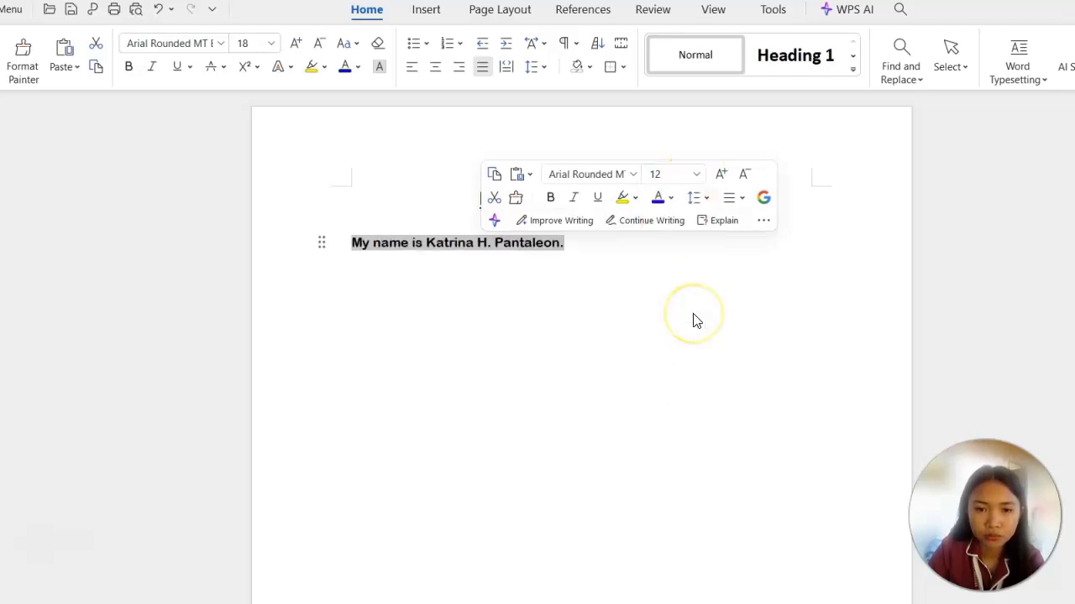
{"action": "left_click", "coordinate": [697, 176]}
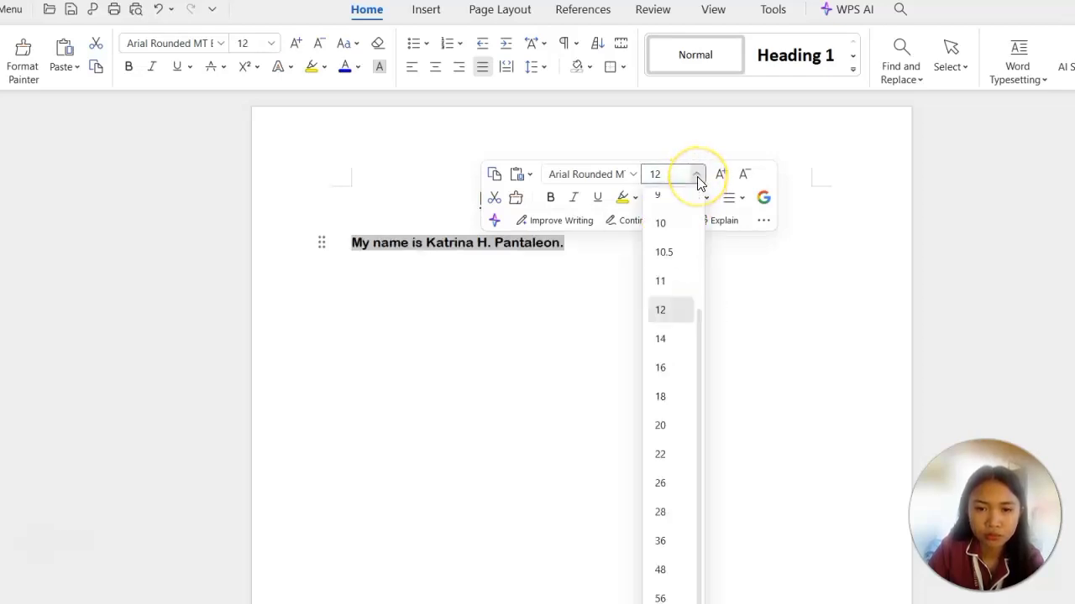
{"action": "left_click", "coordinate": [674, 337]}
{"action": "left_click", "coordinate": [653, 315]}
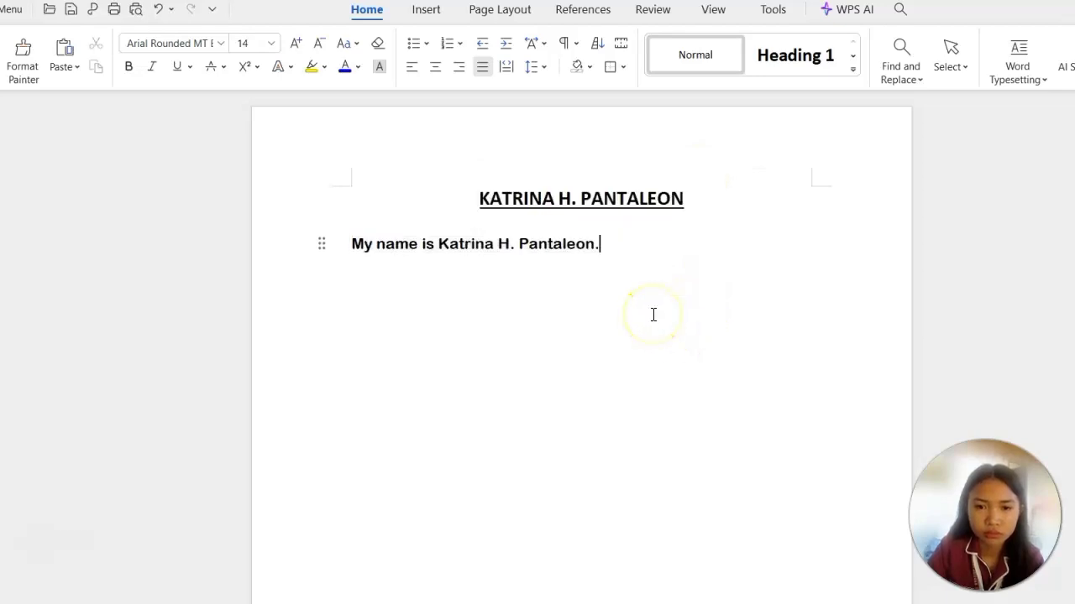
Write the sentence "I love playing with my cats and dogs." on a new line below the introductory sentence.
{"action": "key", "text": "Return"}
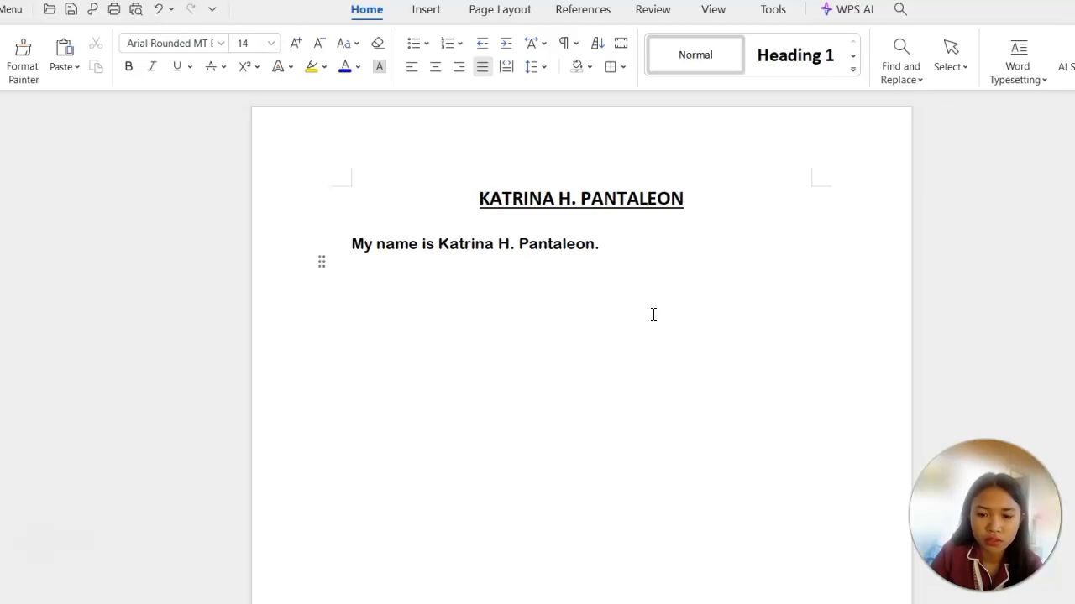
{"action": "type", "text": "I love playing"}
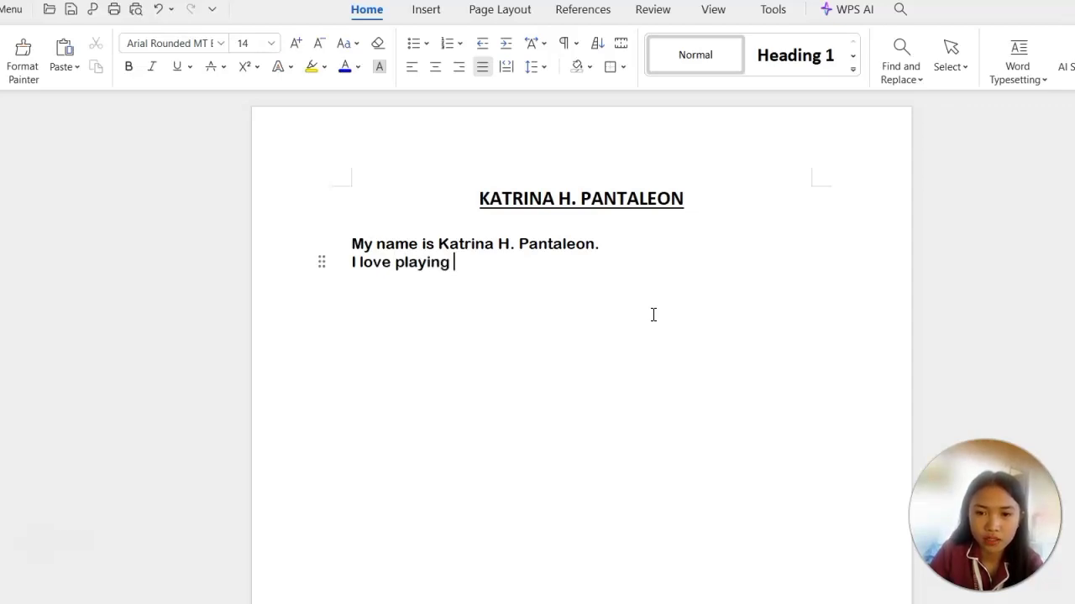
{"action": "type", "text": " w"}
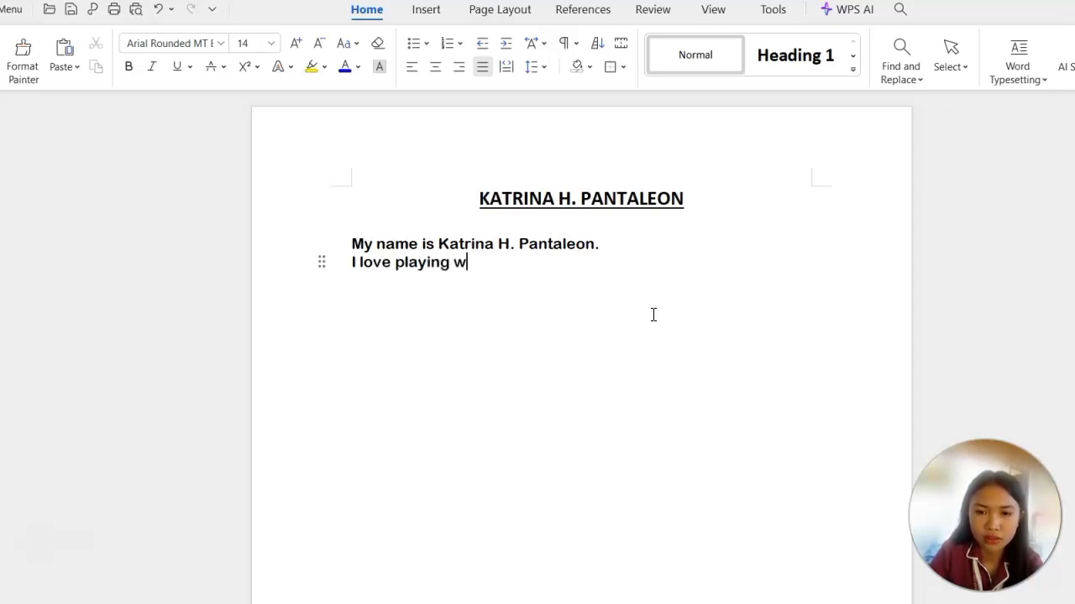
{"action": "type", "text": "ith my"}
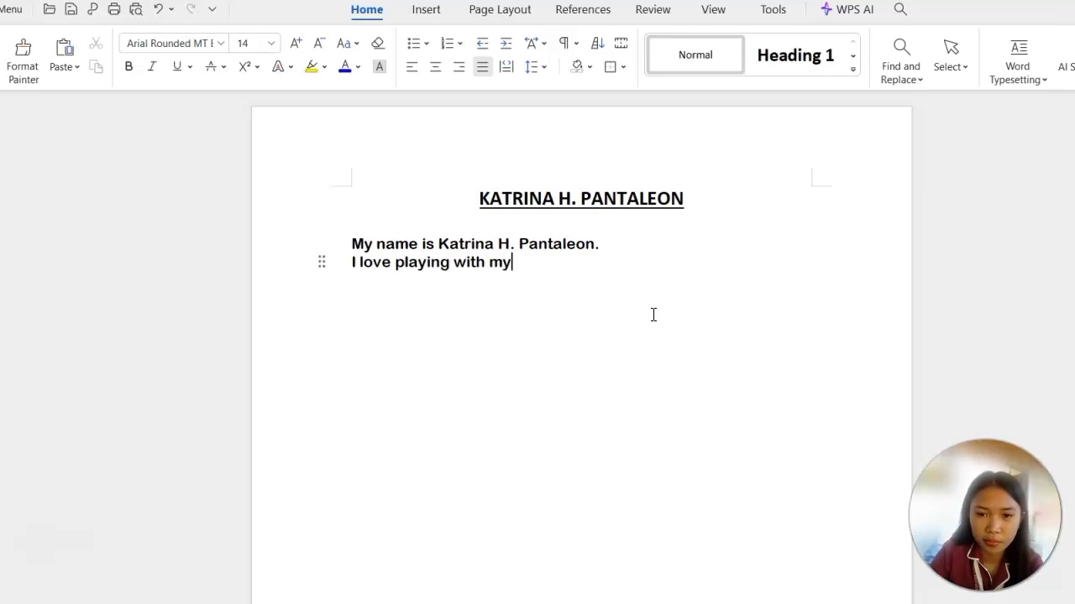
{"action": "type", "text": " cats and dogs."}
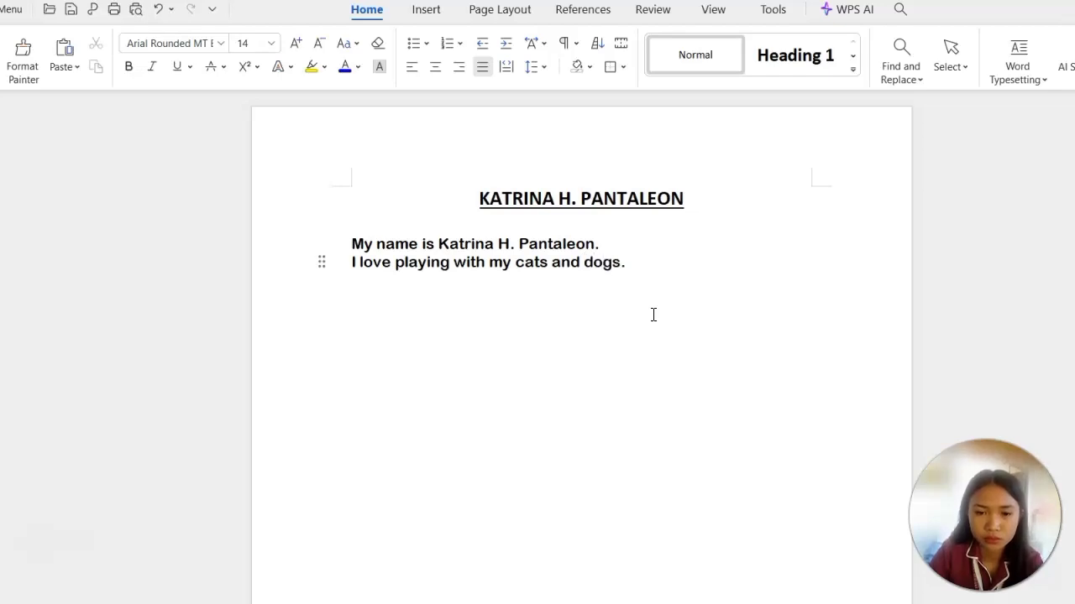
Set the cats and dogs sentence to the Berlin Sans FB Demi font at size 16.
{"action": "left_click", "coordinate": [352, 262]}
{"action": "left_click_drag", "start_coordinate": [353, 261], "coordinate": [626, 307]}
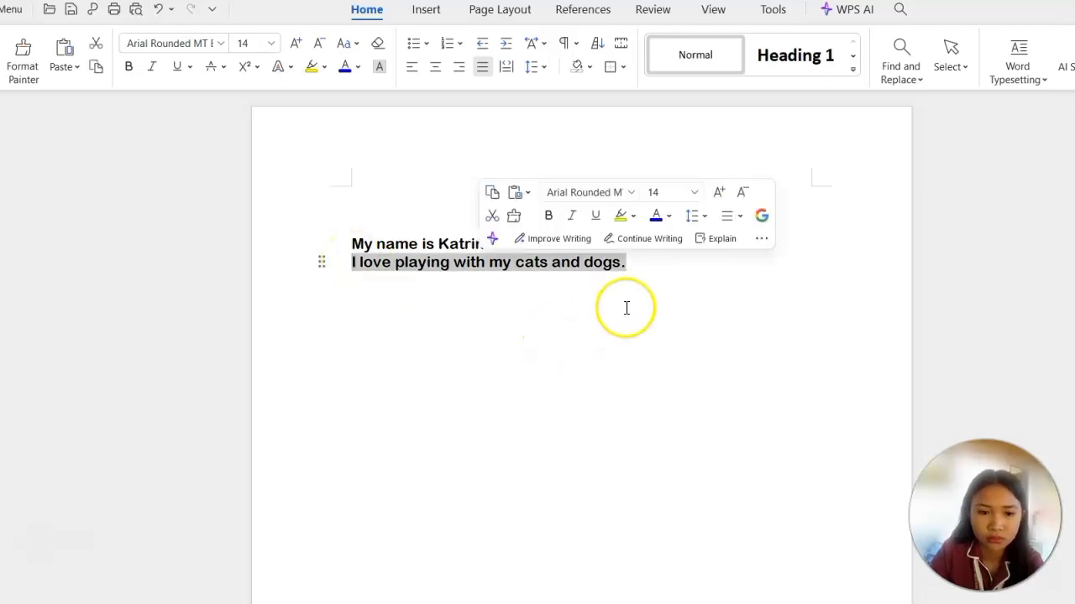
{"action": "left_click", "coordinate": [631, 193]}
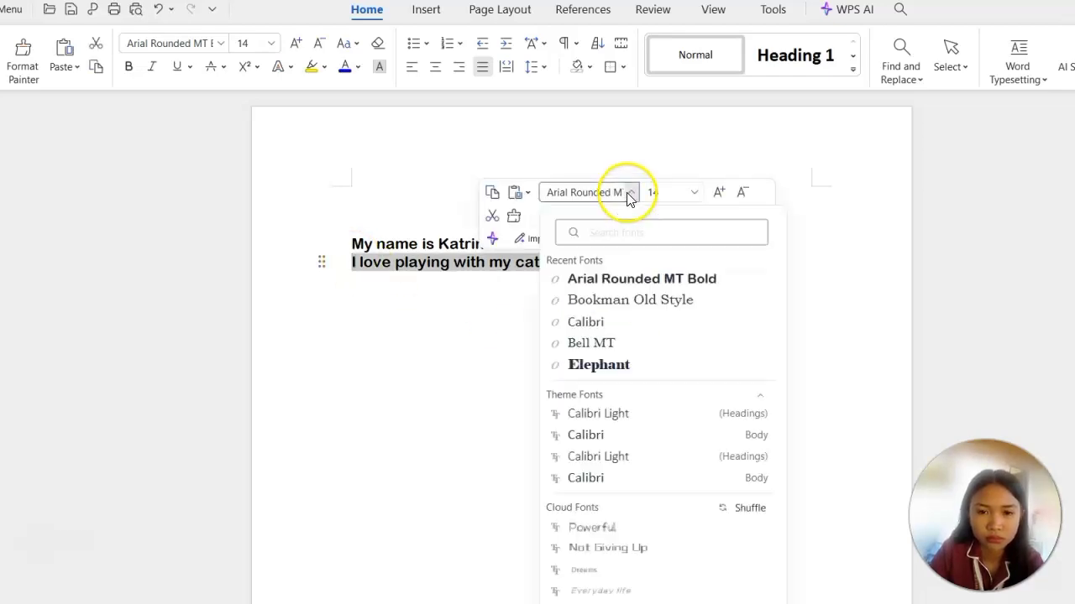
{"action": "scroll", "coordinate": [666, 448], "scroll_direction": "down", "scroll_amount": 10}
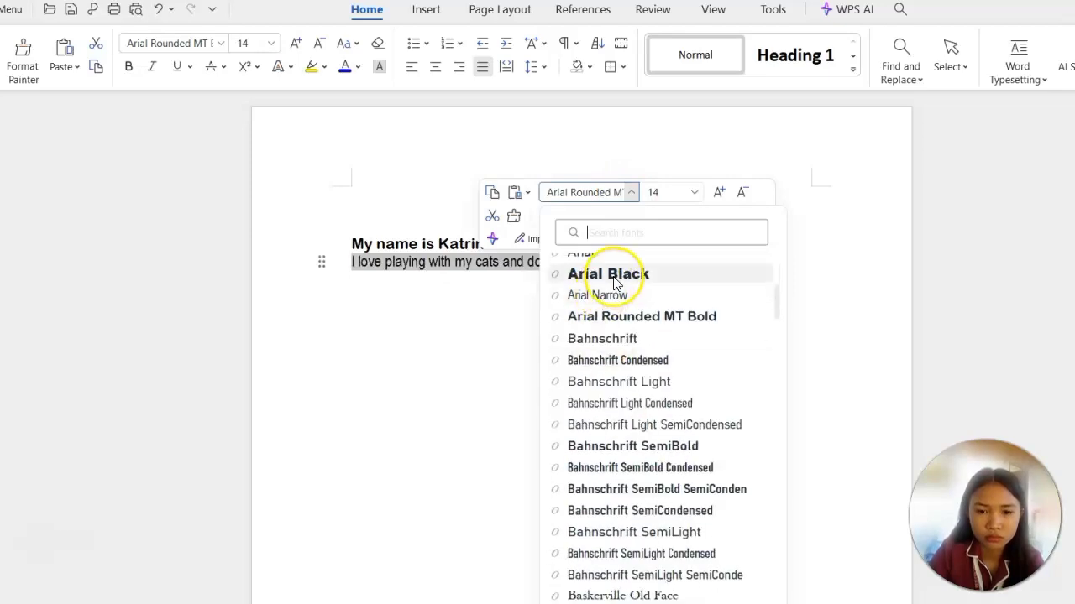
{"action": "scroll", "coordinate": [630, 369], "scroll_direction": "down", "scroll_amount": 5}
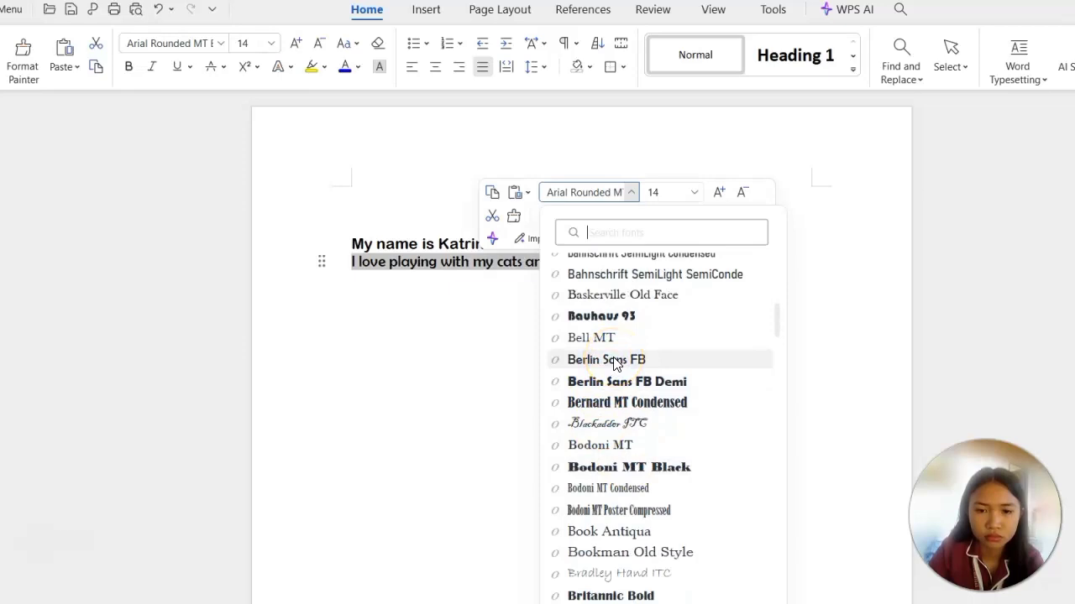
{"action": "left_click", "coordinate": [633, 380]}
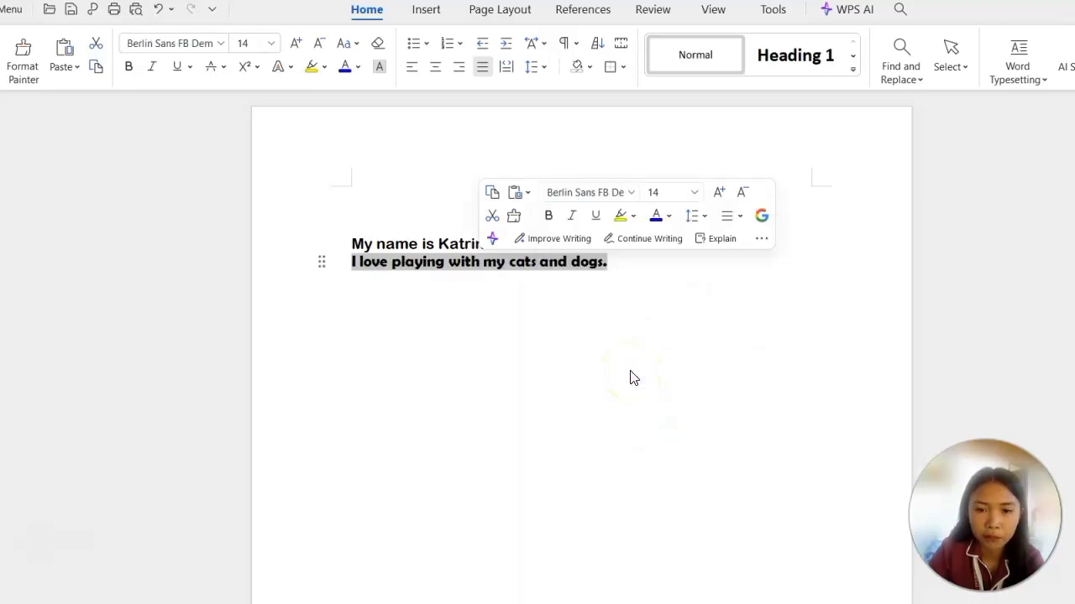
{"action": "left_click", "coordinate": [695, 193]}
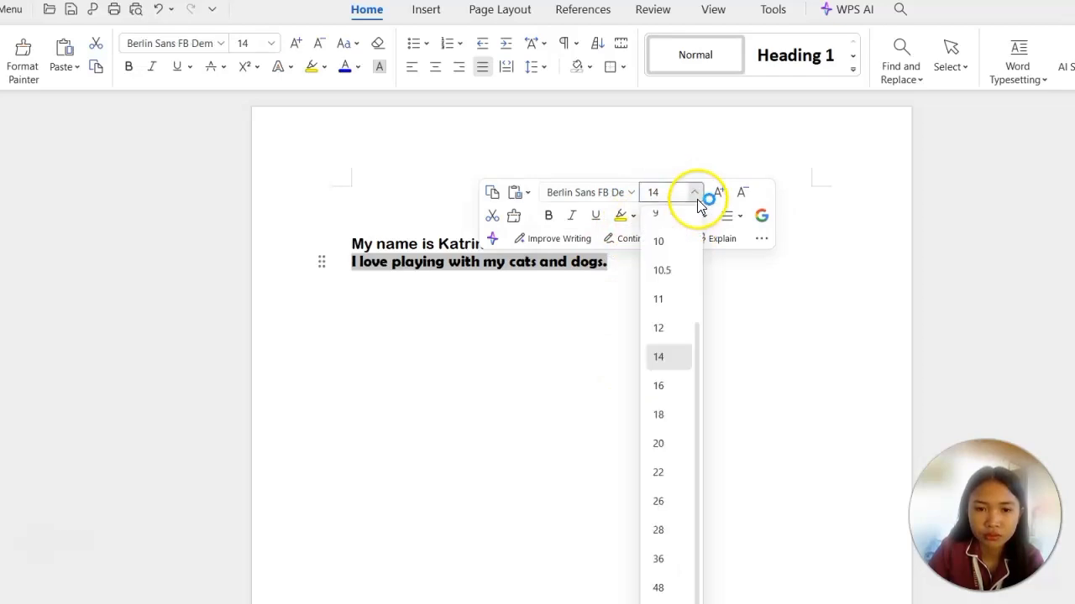
{"action": "left_click", "coordinate": [663, 385]}
Write the sentence "I love playing online games." on a new line directly below the cats and dogs sentence.
{"action": "key", "text": "Return"}
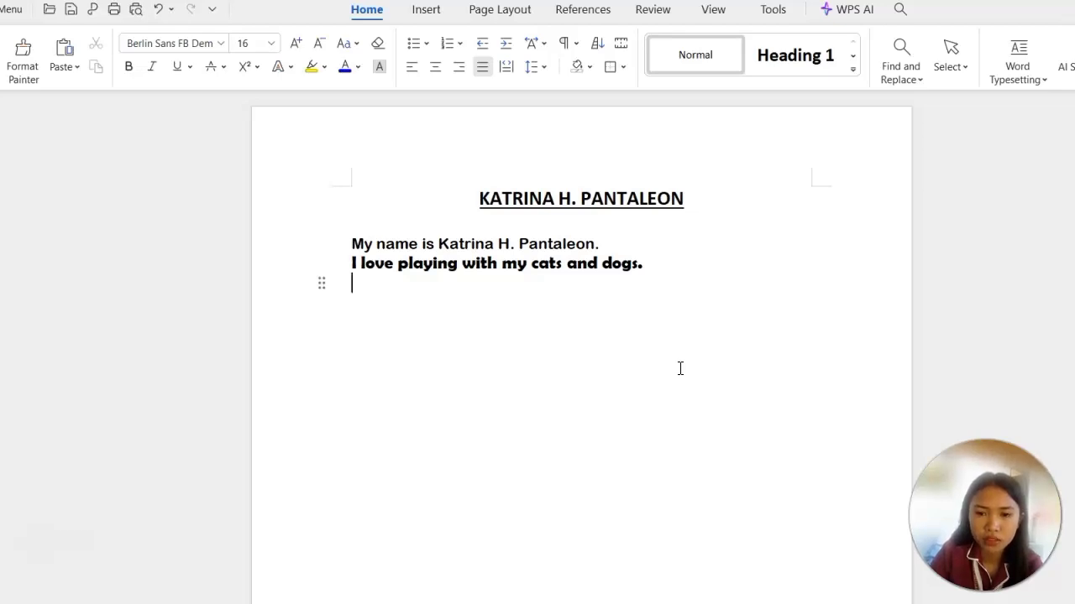
{"action": "type", "text": "I"}
{"action": "key", "text": "Return"}
{"action": "type", "text": "I"}
{"action": "type", "text": " I"}
{"action": "type", "text": "ove"}
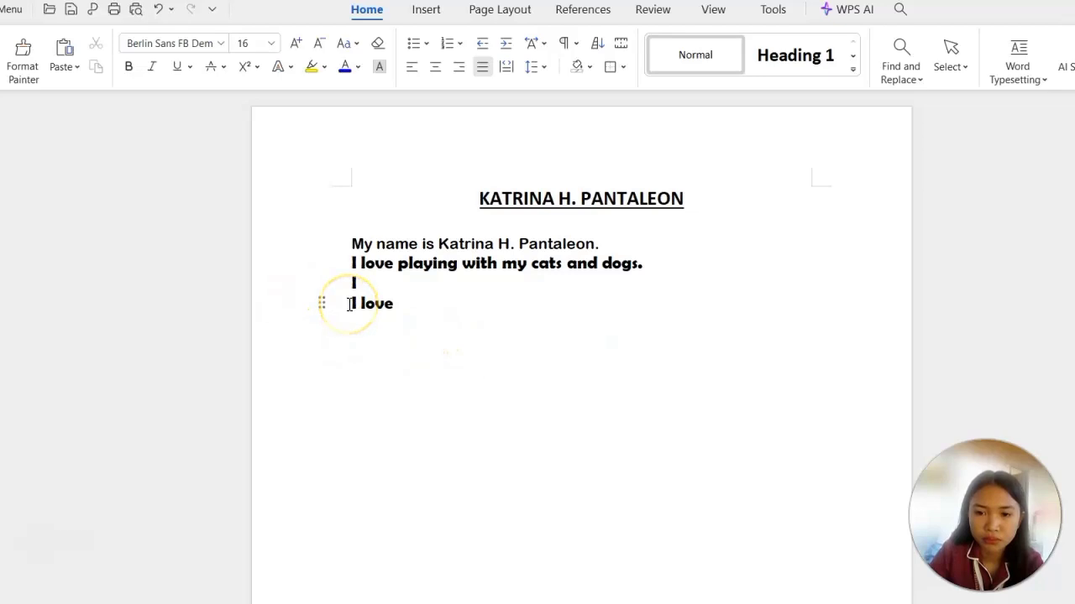
{"action": "key", "text": "BackSpace"}
{"action": "key", "text": "BackSpace"}
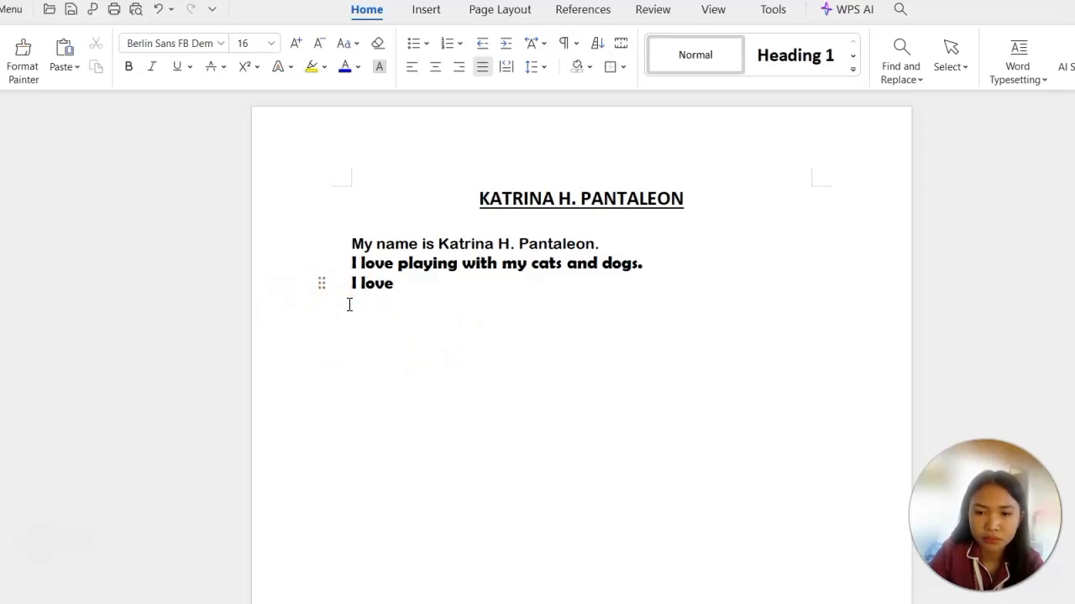
{"action": "left_click", "coordinate": [432, 302]}
{"action": "type", "text": "playing online"}
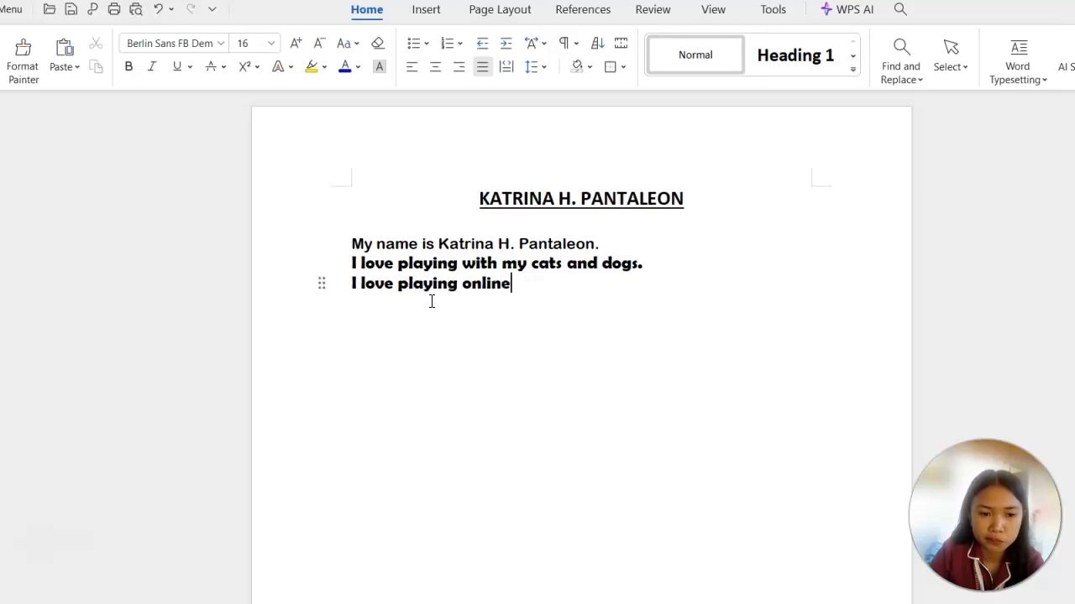
{"action": "type", "text": " gz"}
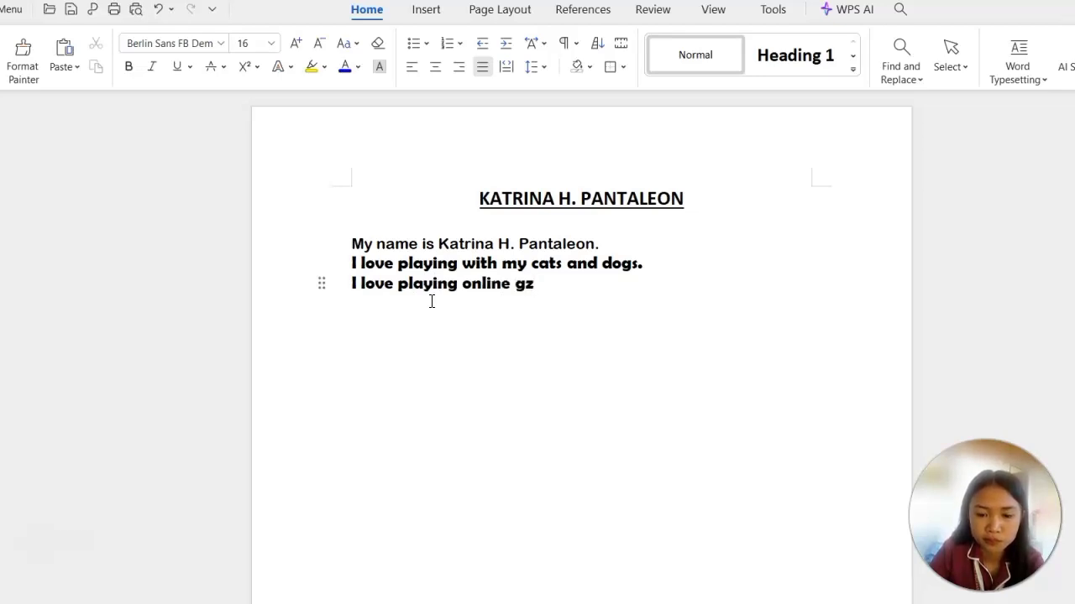
{"action": "key", "text": "BackSpace"}
{"action": "type", "text": "ames."}
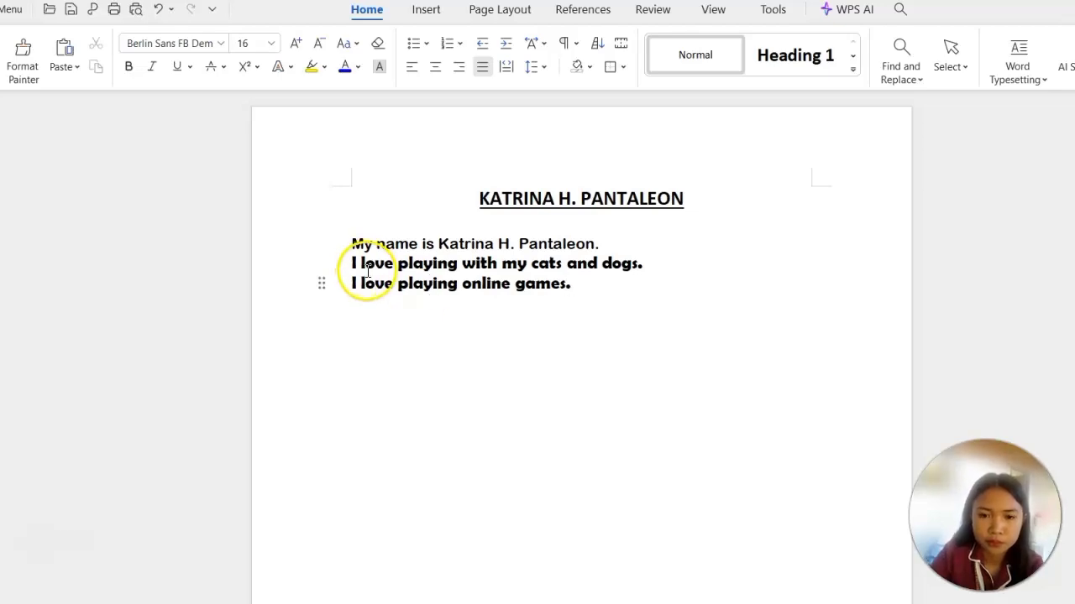
Set the online games sentence to the Bell MT font at size 18.
{"action": "left_click_drag", "start_coordinate": [348, 284], "coordinate": [574, 282]}
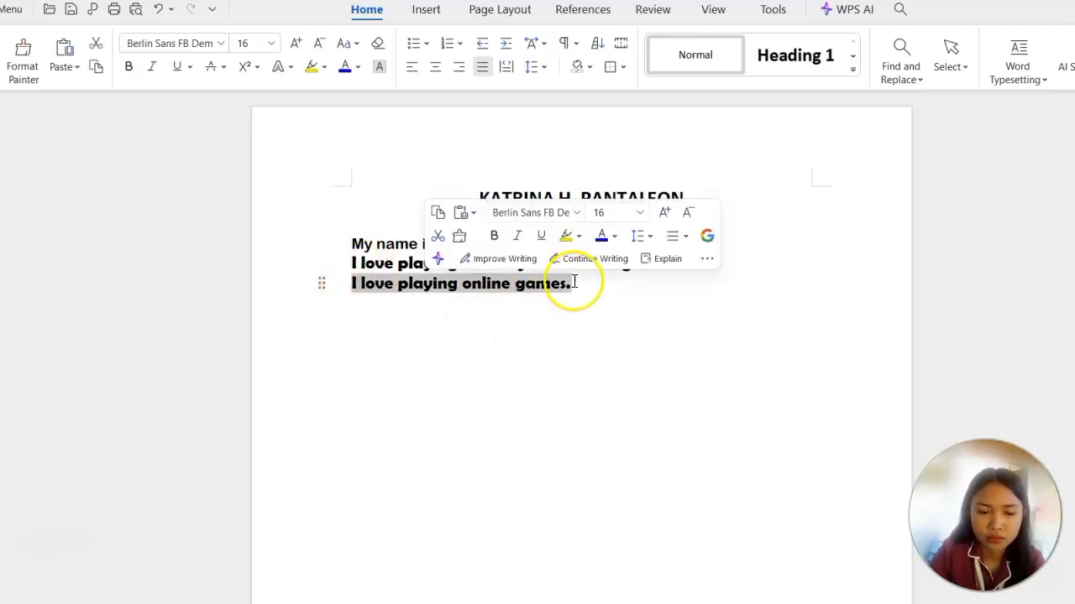
{"action": "left_click", "coordinate": [581, 215]}
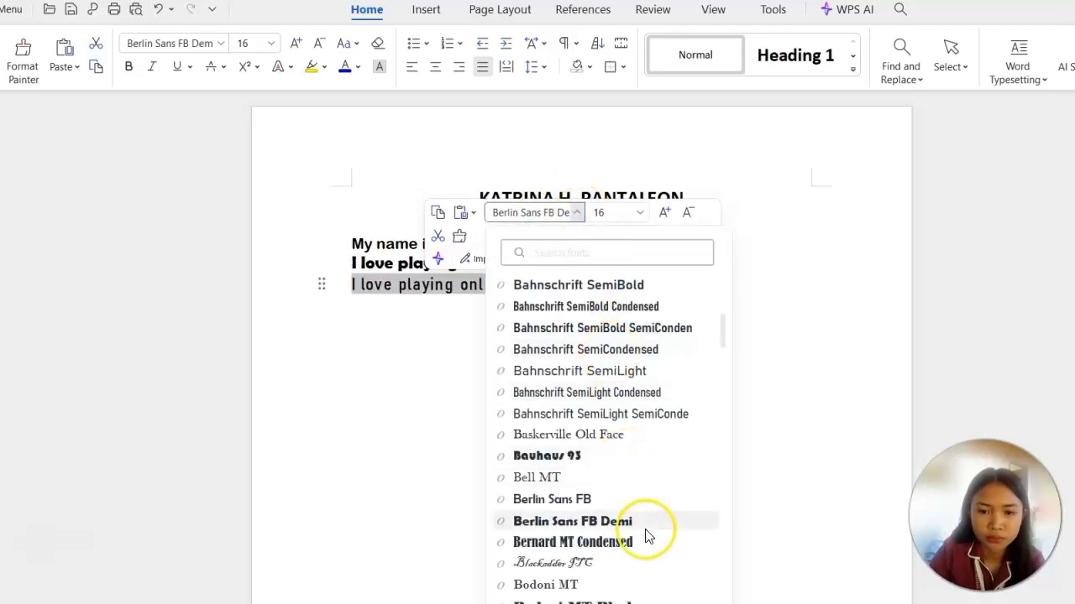
{"action": "left_click", "coordinate": [626, 483]}
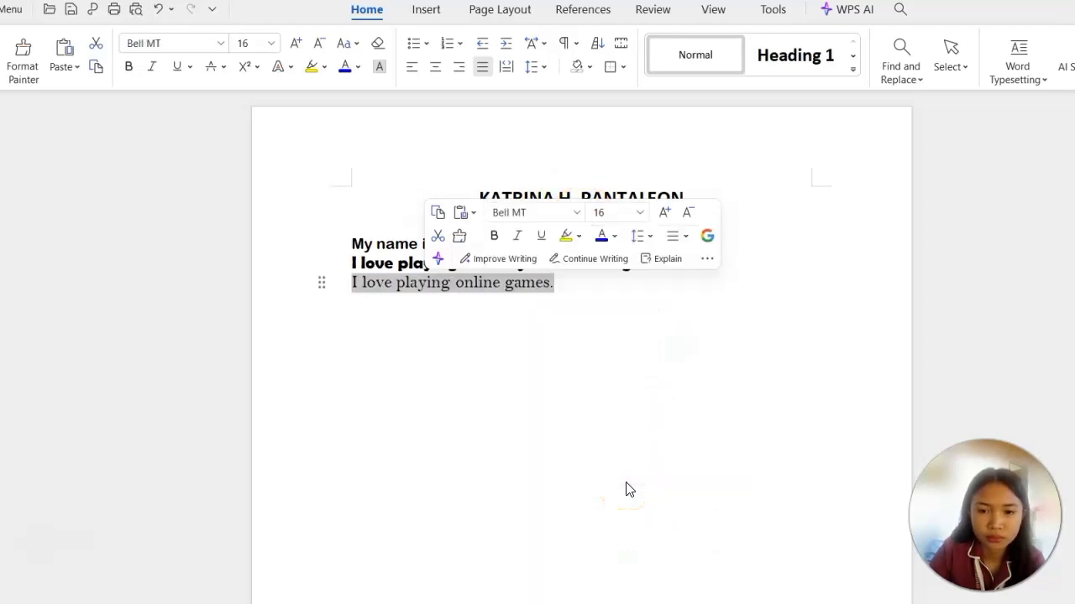
{"action": "left_click", "coordinate": [638, 214]}
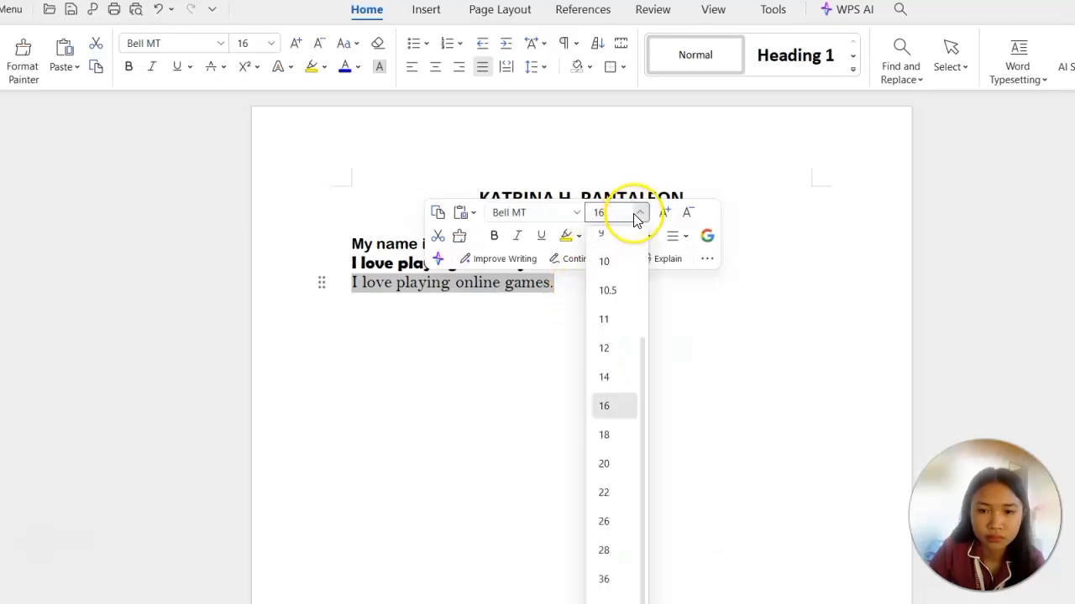
{"action": "left_click", "coordinate": [624, 446]}
{"action": "left_click", "coordinate": [662, 397]}
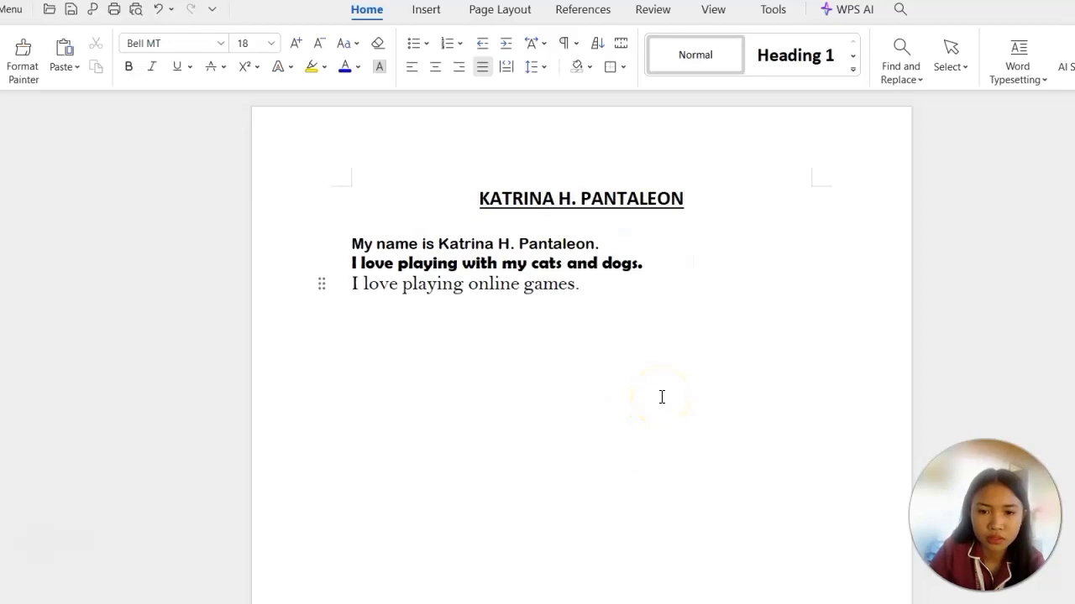
Leave a blank line below the sentences and list Playing, Dancing, Badminton, Volleyball and Singing on separate lines.
{"action": "key", "text": "Return"}
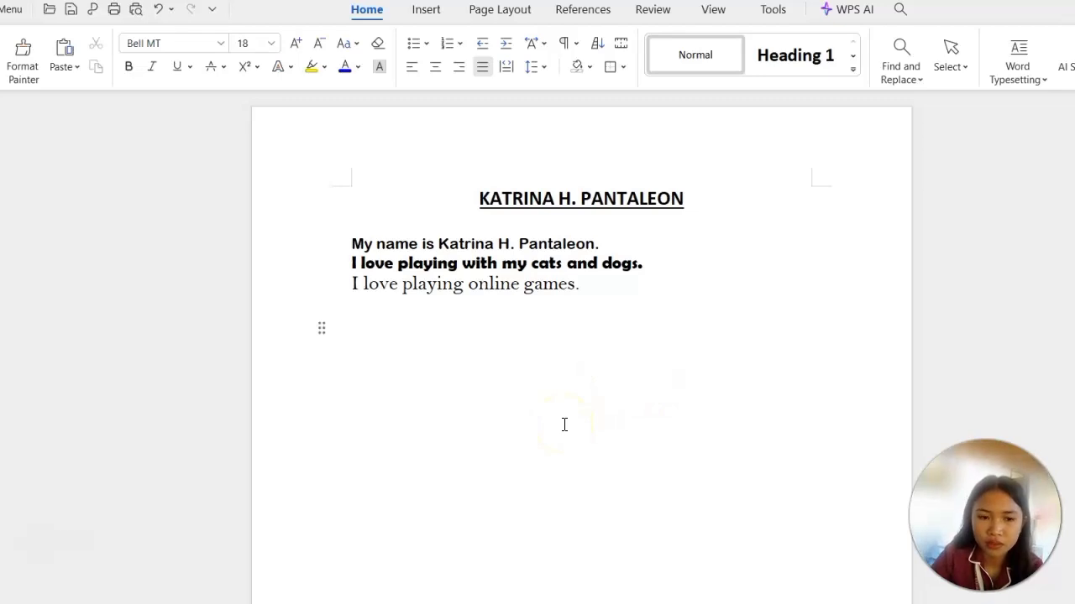
{"action": "key", "text": "Caps_Lock"}
{"action": "type", "text": "P"}
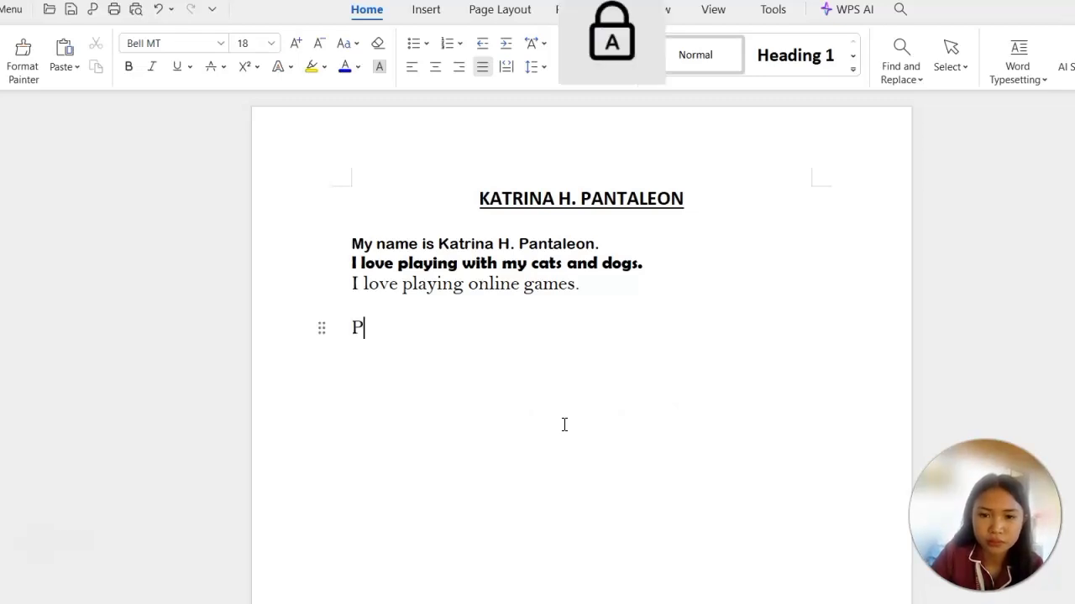
{"action": "key", "text": "Caps_Lock"}
{"action": "type", "text": "laying"}
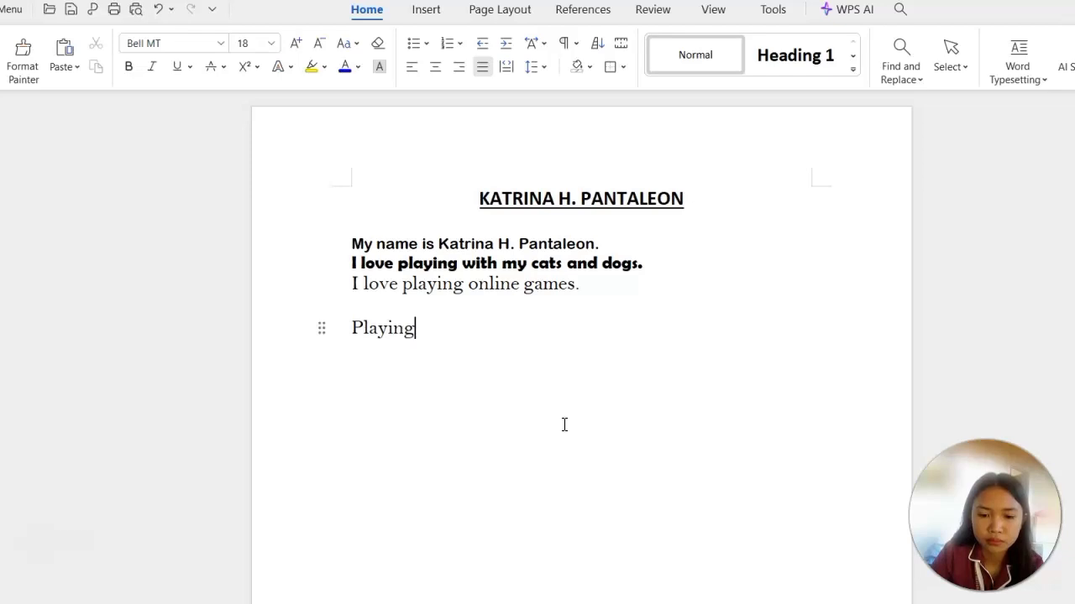
{"action": "key", "text": "Return"}
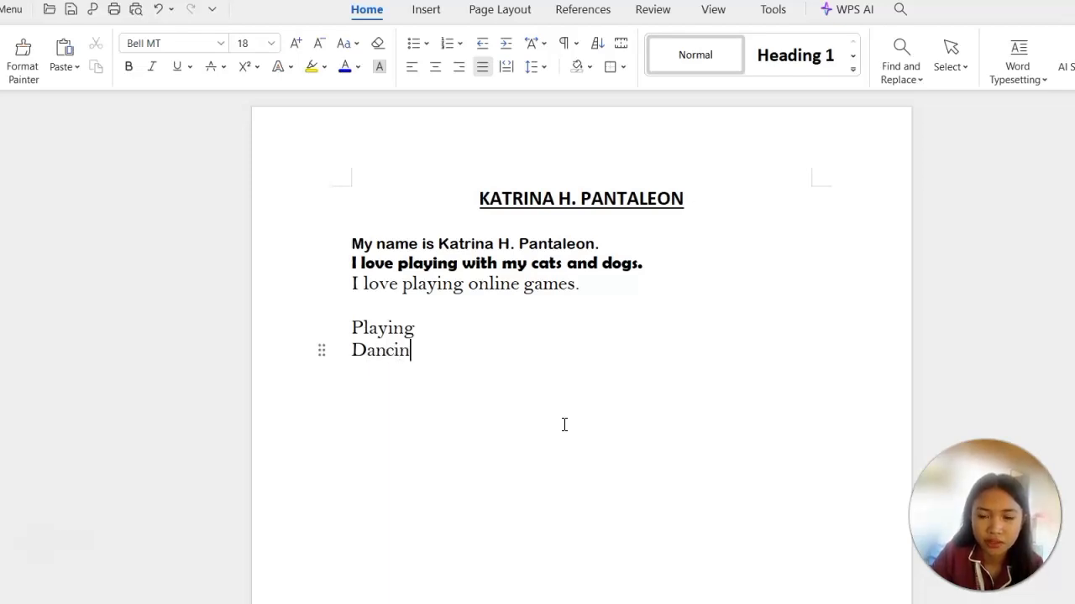
{"action": "type", "text": "Dancing"}
{"action": "key", "text": "Return"}
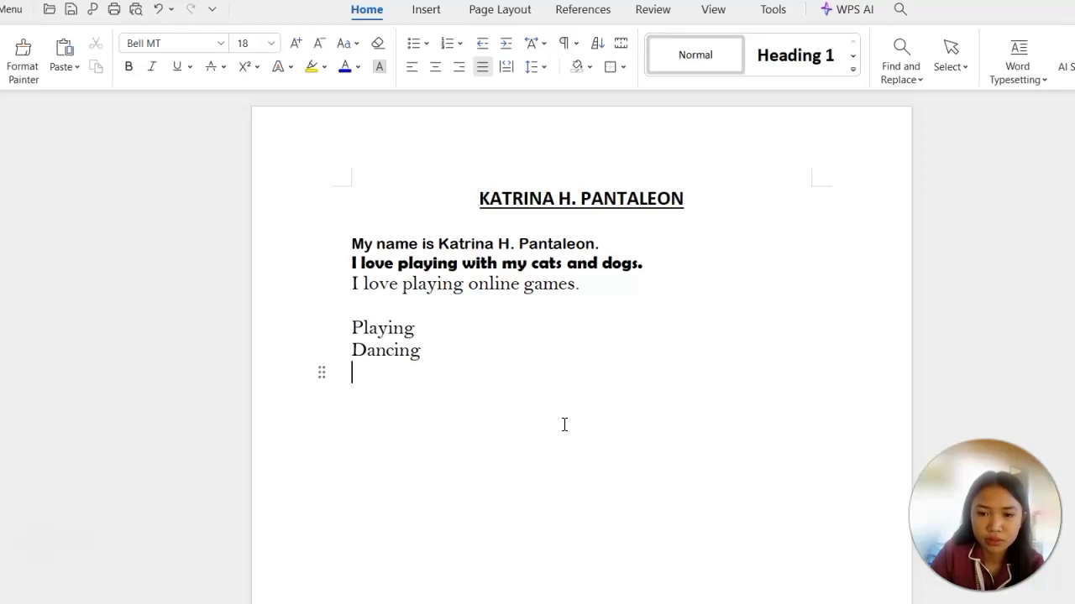
{"action": "type", "text": "Badm"}
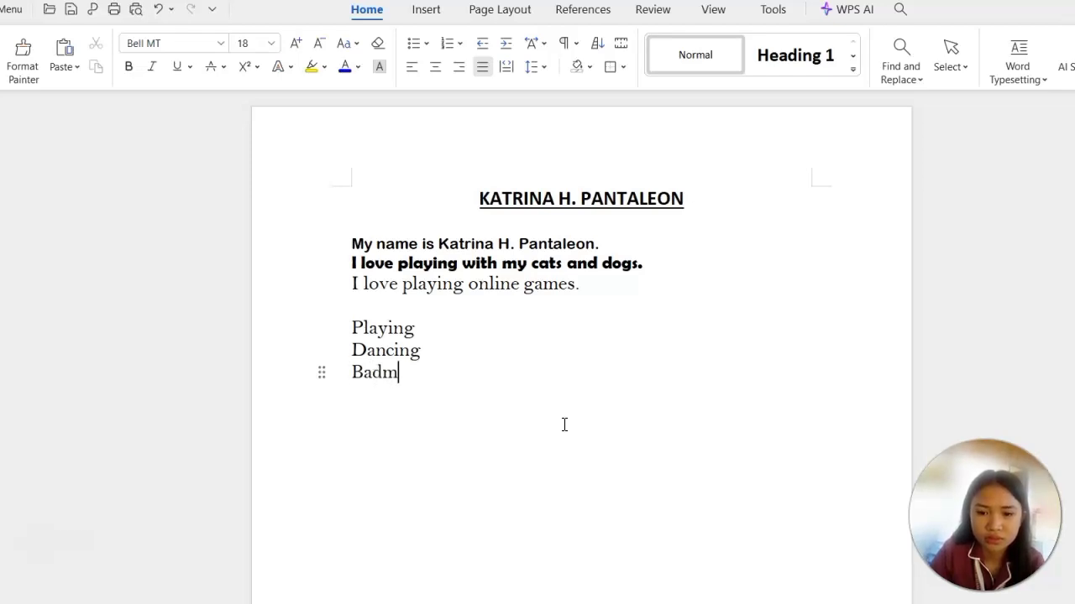
{"action": "type", "text": "inton"}
{"action": "key", "text": "Return"}
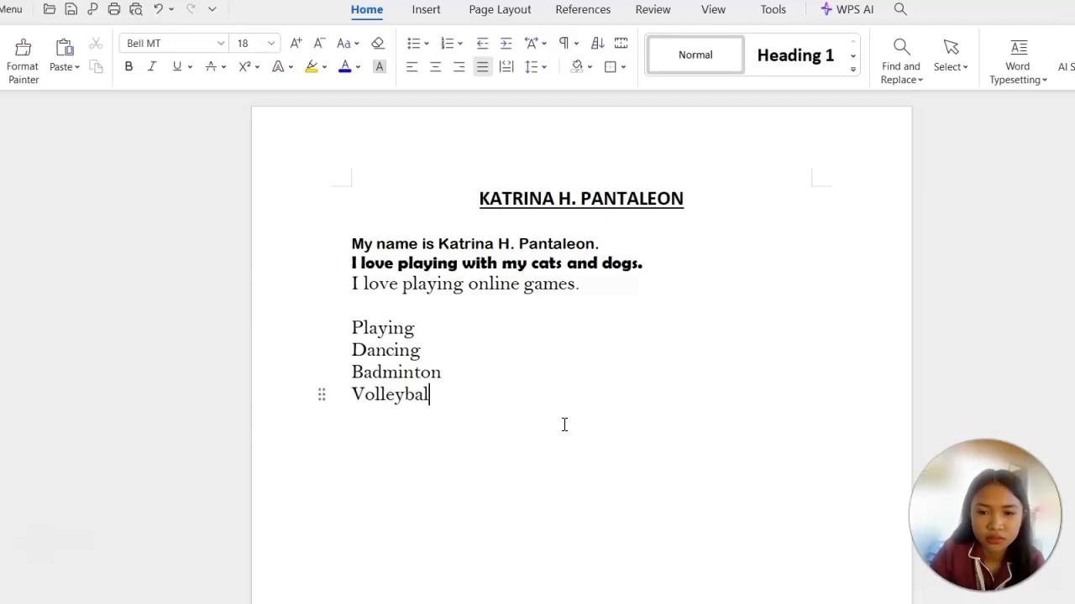
{"action": "type", "text": "Volleyball"}
{"action": "key", "text": "Return"}
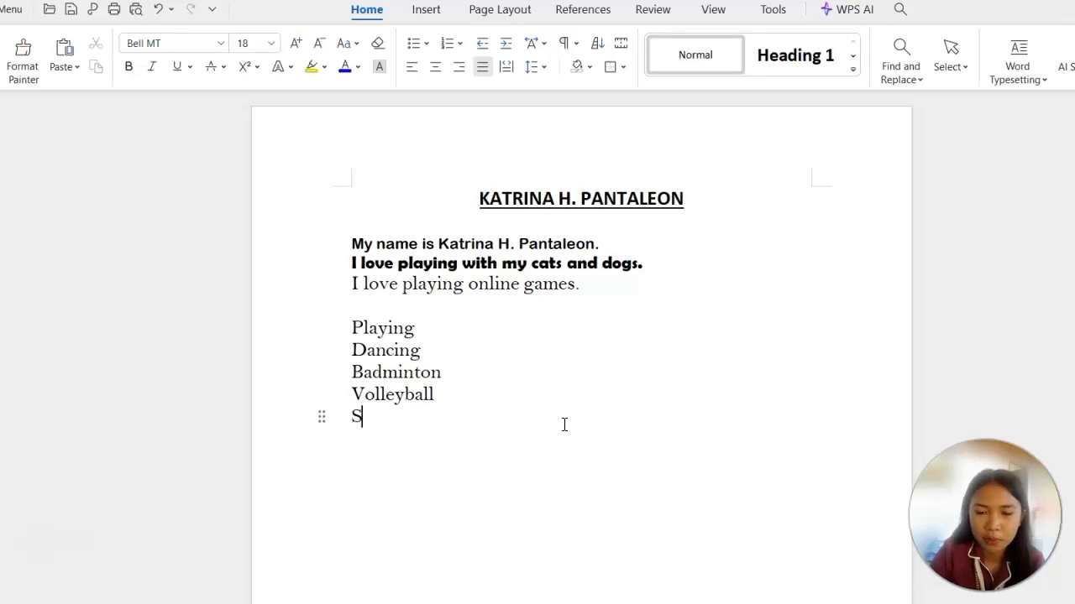
{"action": "type", "text": "Singing"}
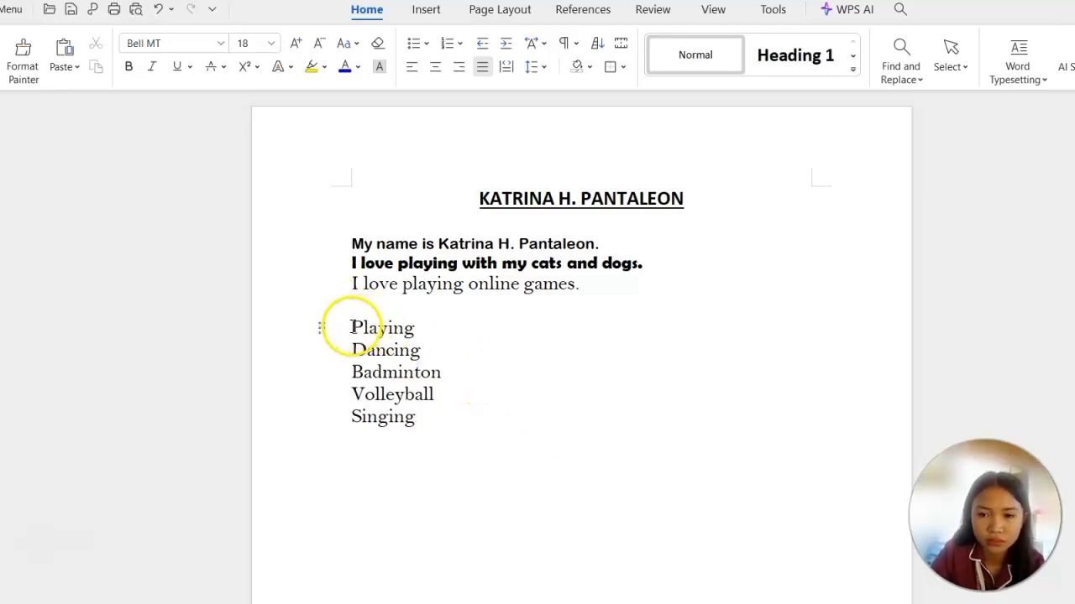
Turn the five activity lines into a bulleted list with solid round bullets and set their font to Bookman Old Style.
{"action": "left_click_drag", "start_coordinate": [352, 327], "coordinate": [408, 496]}
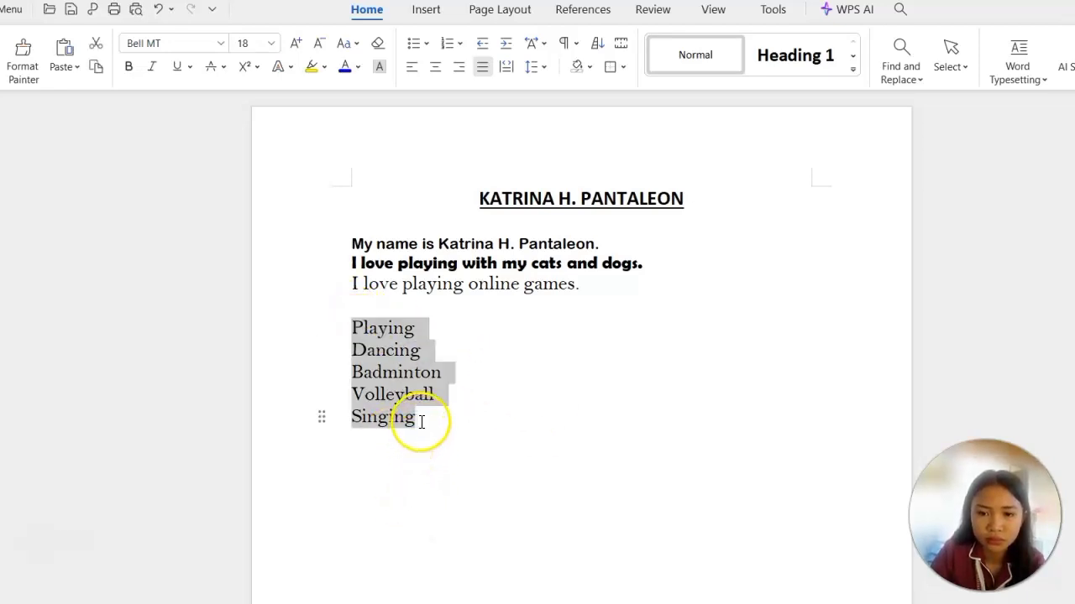
{"action": "left_click", "coordinate": [412, 43]}
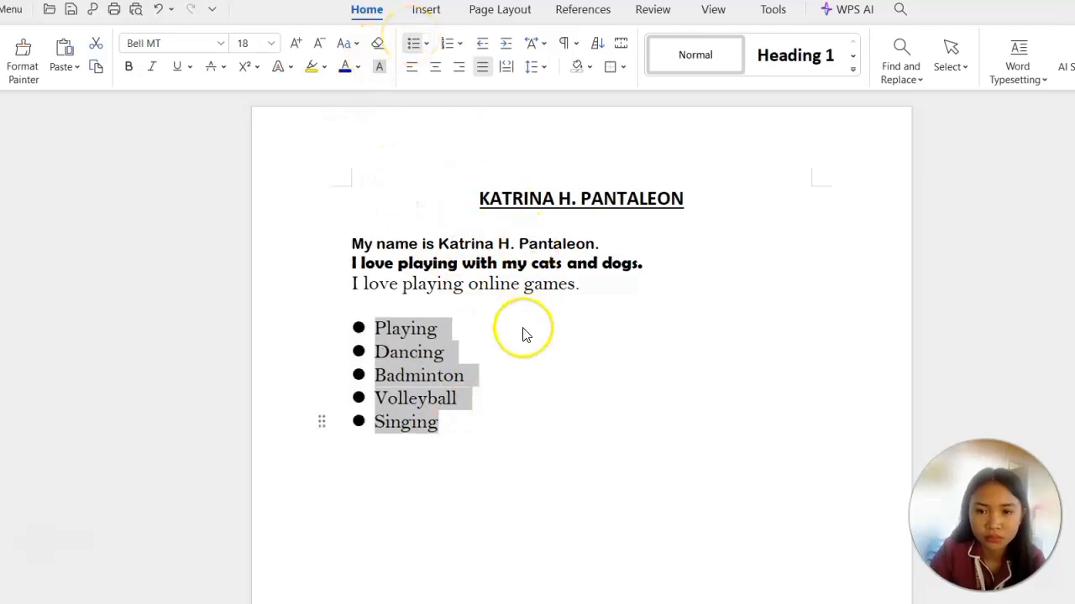
{"action": "left_click", "coordinate": [221, 43]}
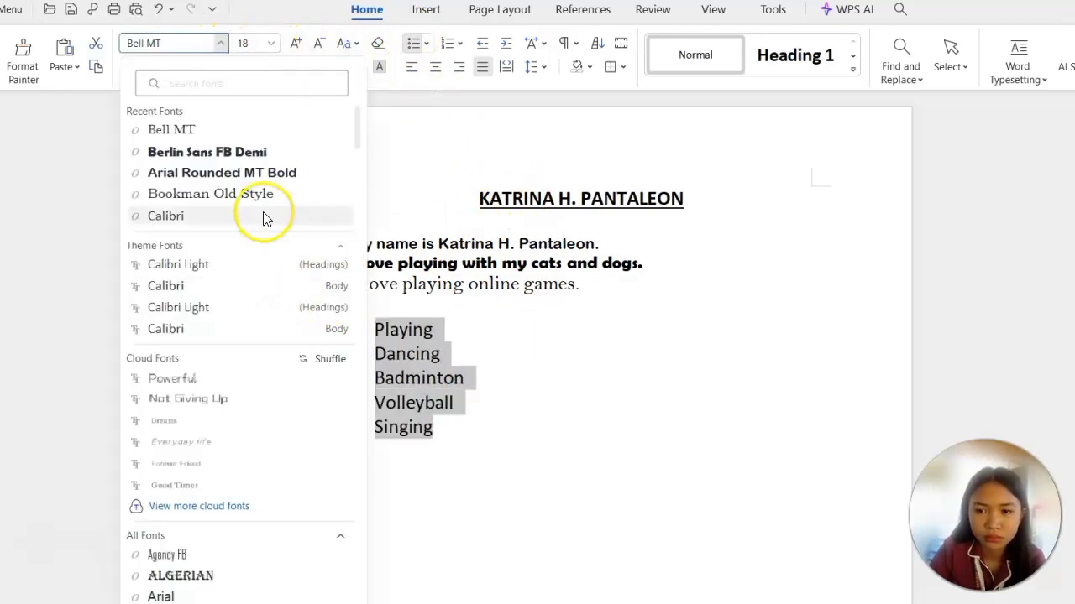
{"action": "left_click", "coordinate": [244, 194]}
{"action": "scroll", "coordinate": [489, 438], "scroll_direction": "down", "scroll_amount": 3}
{"action": "left_click", "coordinate": [526, 343]}
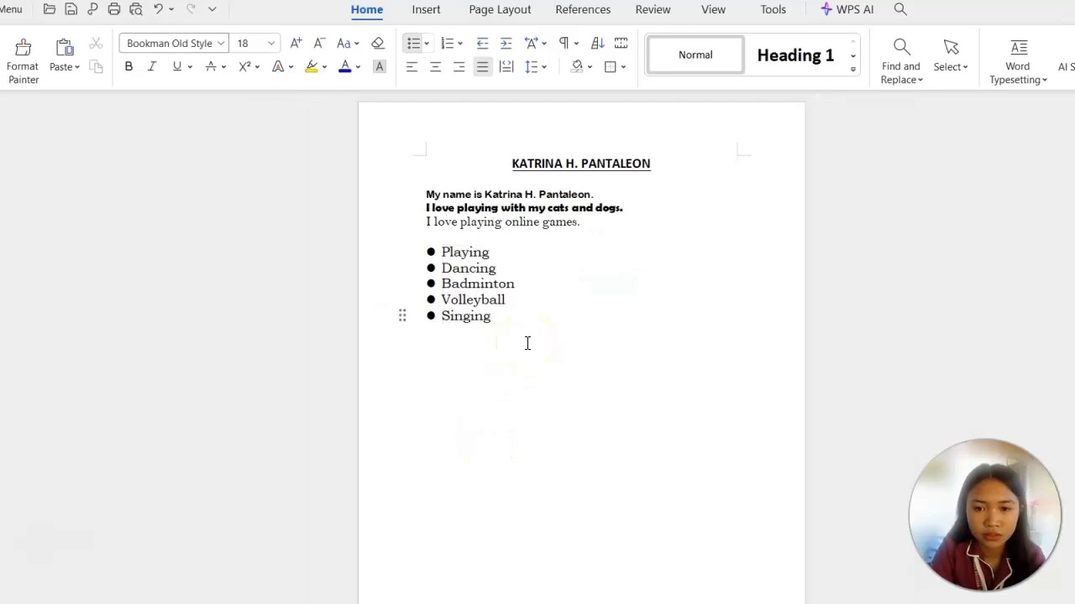
Place the insertion point on an unbulleted line below the activity list, leaving a gap after Singing.
{"action": "left_click", "coordinate": [426, 9]}
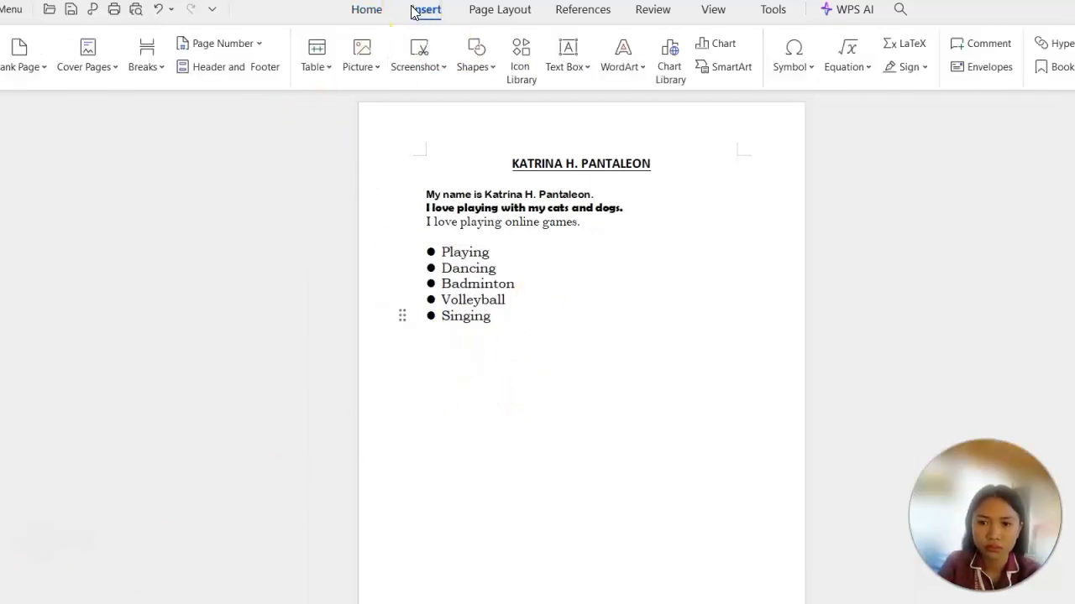
{"action": "left_click_drag", "start_coordinate": [391, 252], "coordinate": [492, 308]}
{"action": "left_click", "coordinate": [372, 18]}
{"action": "left_click", "coordinate": [663, 331]}
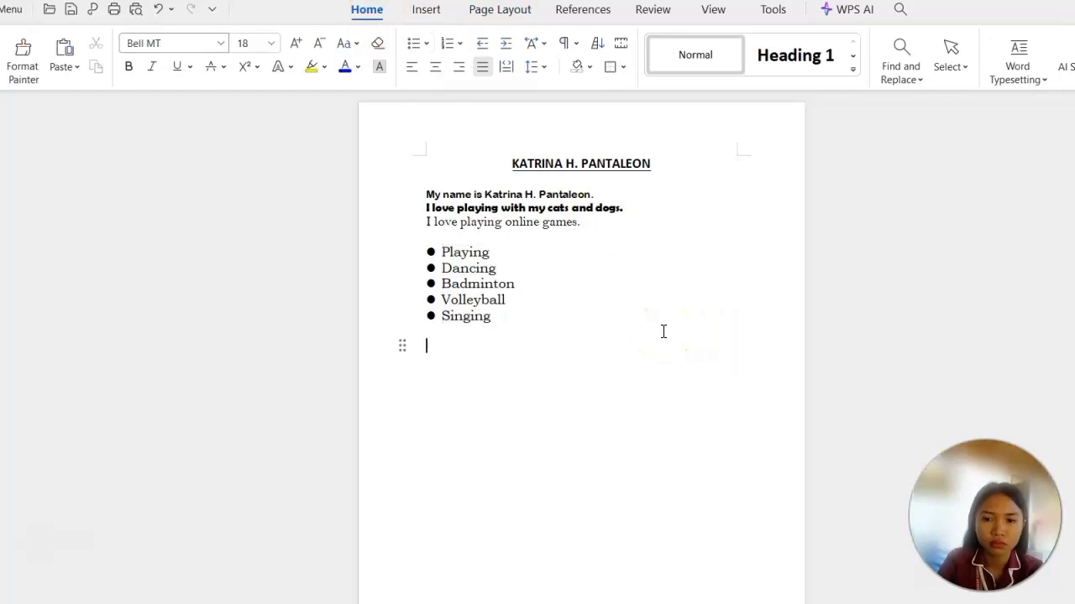
Start inserting a picture from a local file and open the Downloads folder.
{"action": "left_click", "coordinate": [426, 10]}
{"action": "left_click", "coordinate": [361, 55]}
{"action": "left_click", "coordinate": [388, 100]}
{"action": "left_click", "coordinate": [312, 304]}
{"action": "left_click", "coordinate": [291, 268]}
{"action": "left_click", "coordinate": [290, 337]}
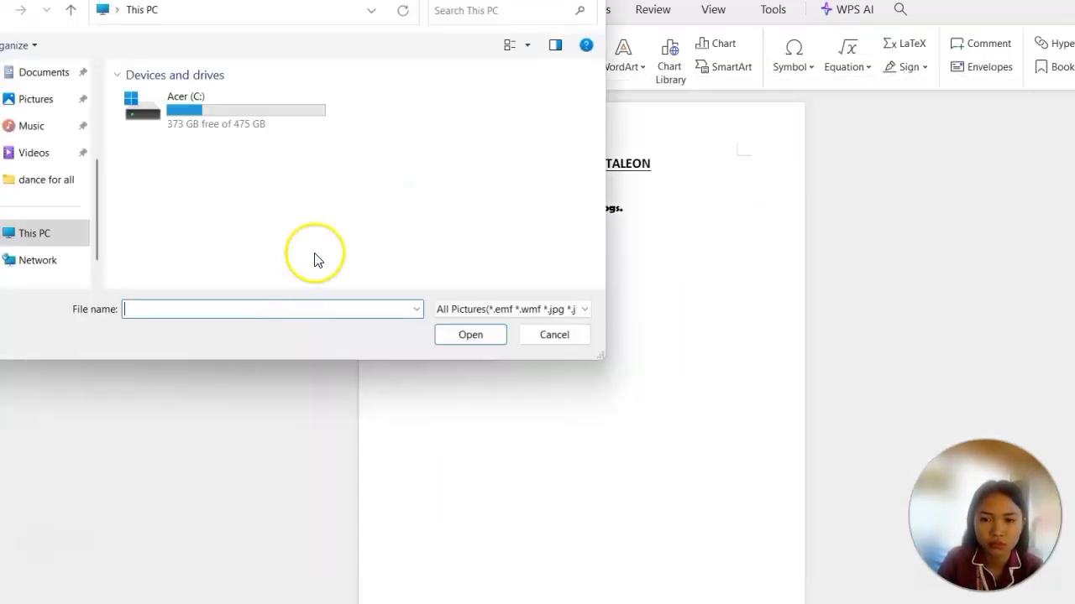
{"action": "left_click", "coordinate": [55, 77]}
{"action": "scroll", "coordinate": [66, 228], "scroll_direction": "down", "scroll_amount": 1}
{"action": "scroll", "coordinate": [60, 201], "scroll_direction": "up", "scroll_amount": 3}
{"action": "left_click", "coordinate": [33, 83]}
{"action": "left_click", "coordinate": [46, 212]}
{"action": "scroll", "coordinate": [142, 197], "scroll_direction": "down", "scroll_amount": 10}
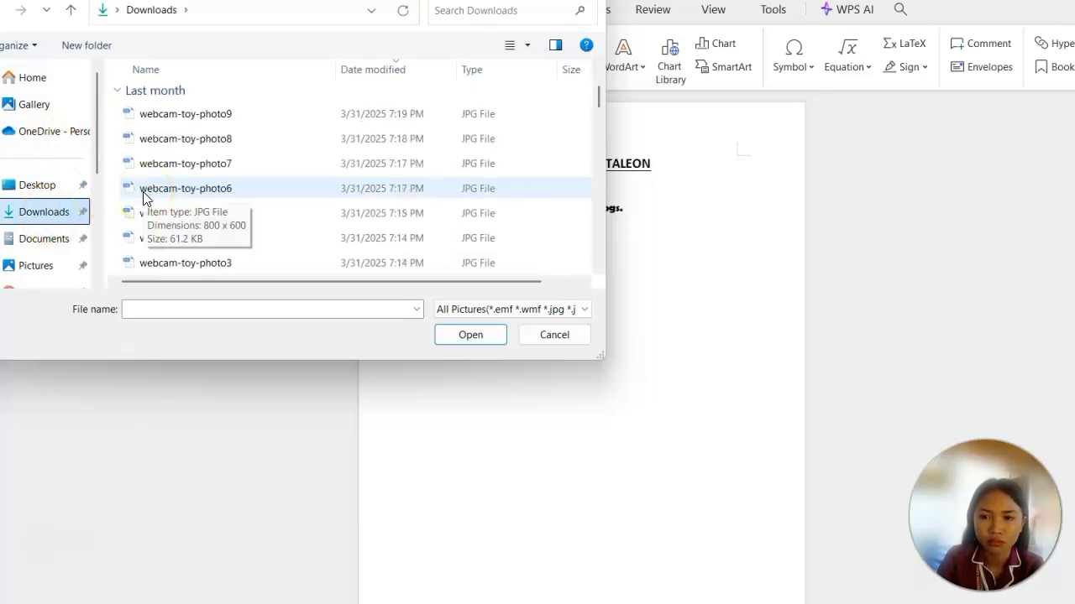
{"action": "scroll", "coordinate": [183, 252], "scroll_direction": "down", "scroll_amount": 5}
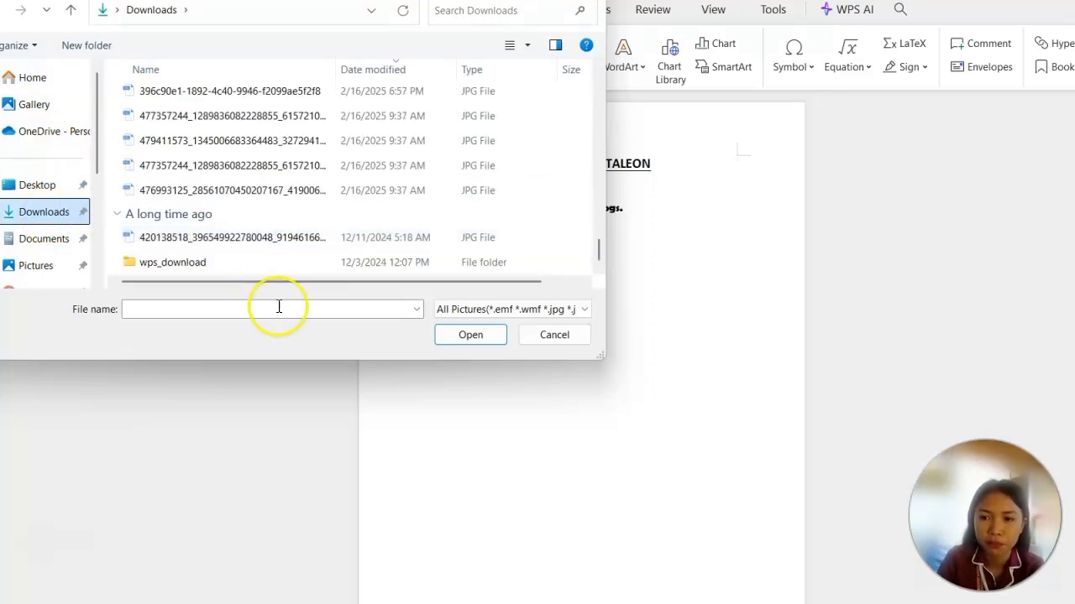
{"action": "scroll", "coordinate": [598, 77], "scroll_direction": "up", "scroll_amount": 4}
{"action": "scroll", "coordinate": [597, 73], "scroll_direction": "up", "scroll_amount": 8}
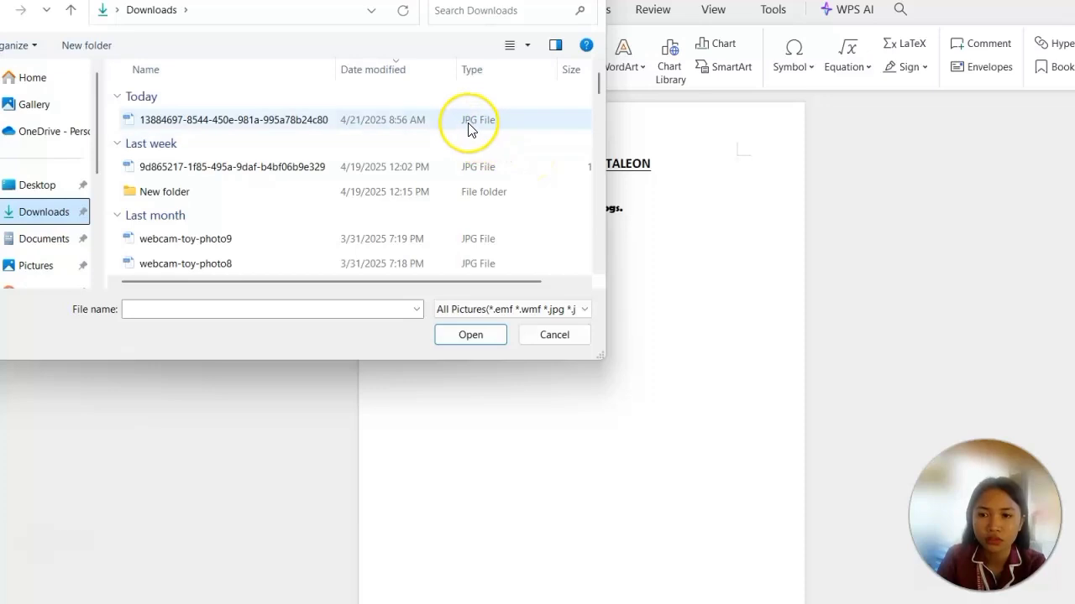
{"action": "double_click", "coordinate": [470, 126]}
{"action": "scroll", "coordinate": [556, 356], "scroll_direction": "down", "scroll_amount": 2}
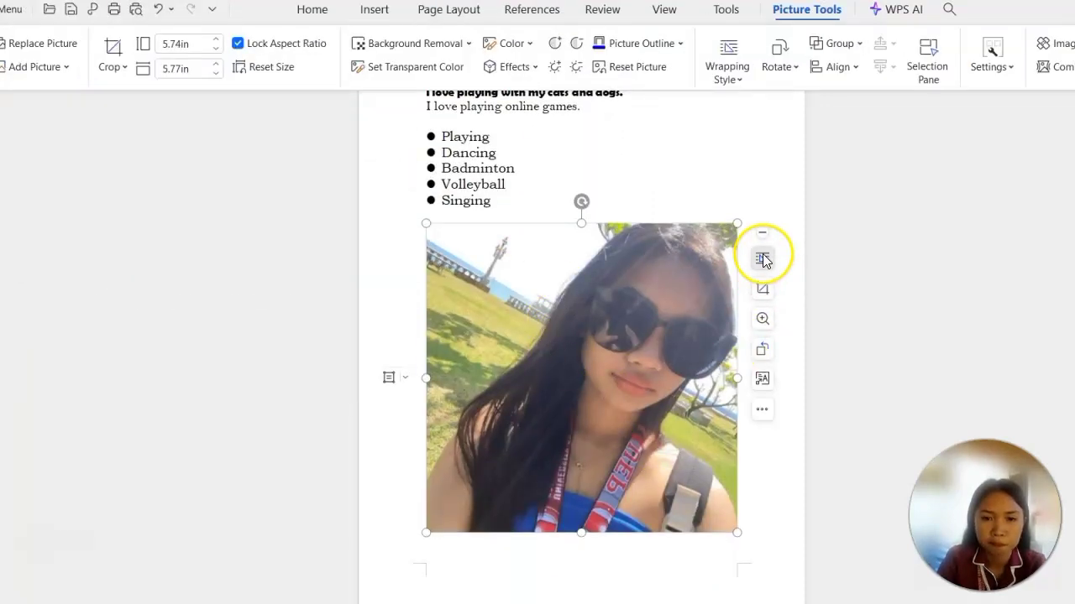
Examine the inserted picture's text layout options, including In Line with Text, and close them without choosing another wrapping.
{"action": "left_click", "coordinate": [761, 258]}
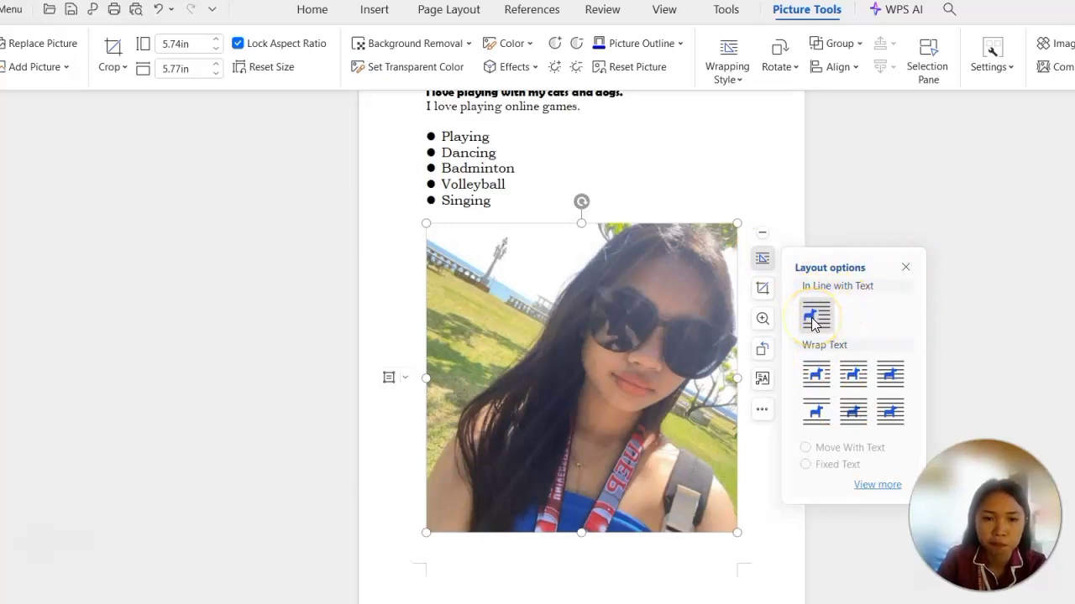
{"action": "left_click", "coordinate": [772, 545]}
{"action": "left_click", "coordinate": [737, 513]}
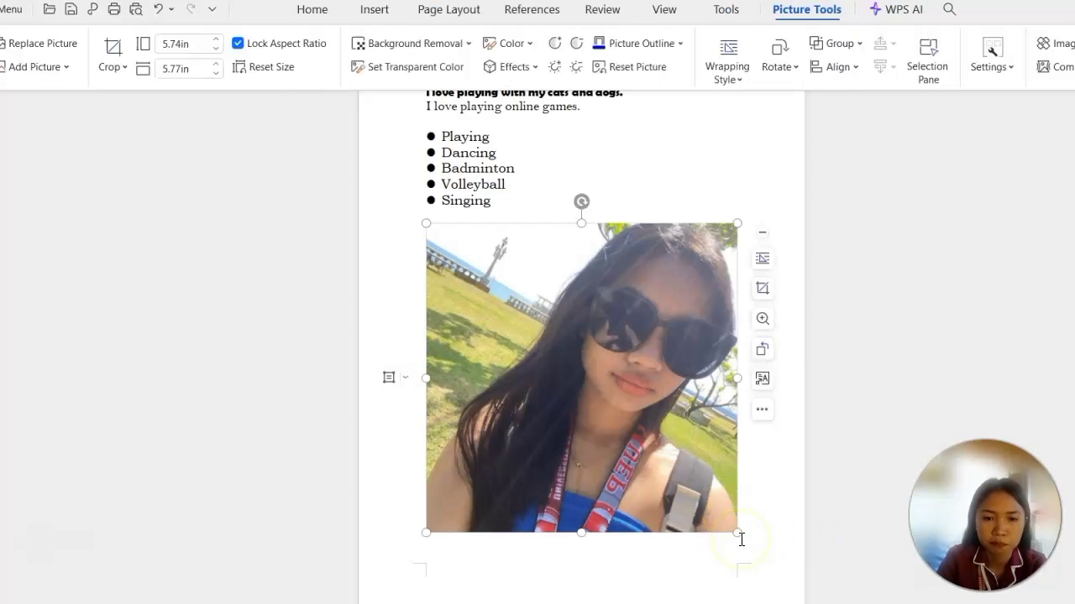
Scale the inserted picture down proportionally to about 4.01 in high and 4.03 in wide, and deselect it.
{"action": "left_click", "coordinate": [741, 539]}
{"action": "left_click", "coordinate": [727, 533]}
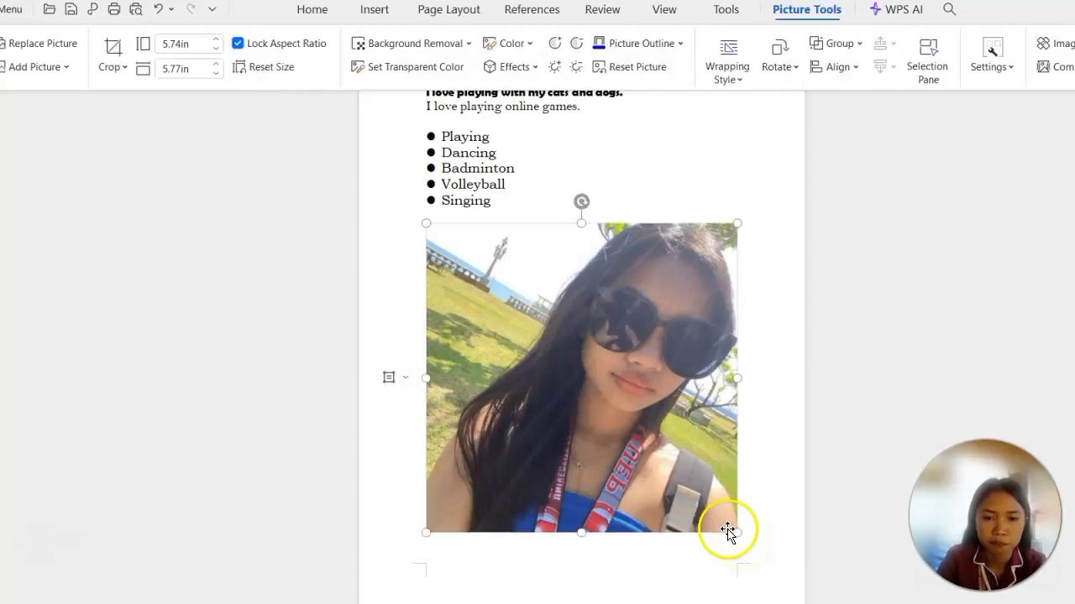
{"action": "left_click", "coordinate": [736, 531]}
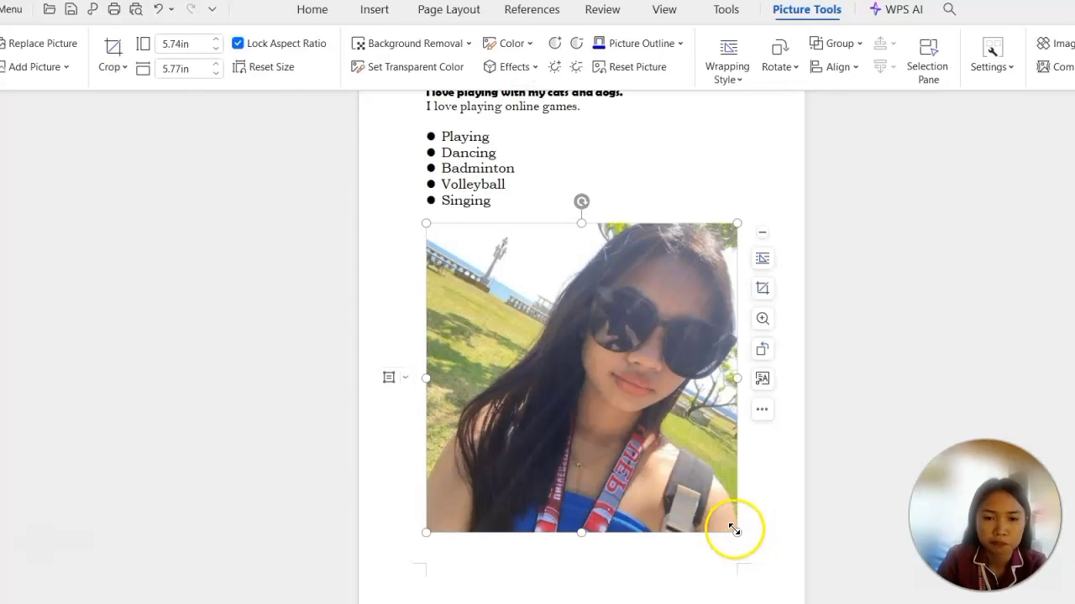
{"action": "left_click_drag", "start_coordinate": [736, 530], "coordinate": [461, 449]}
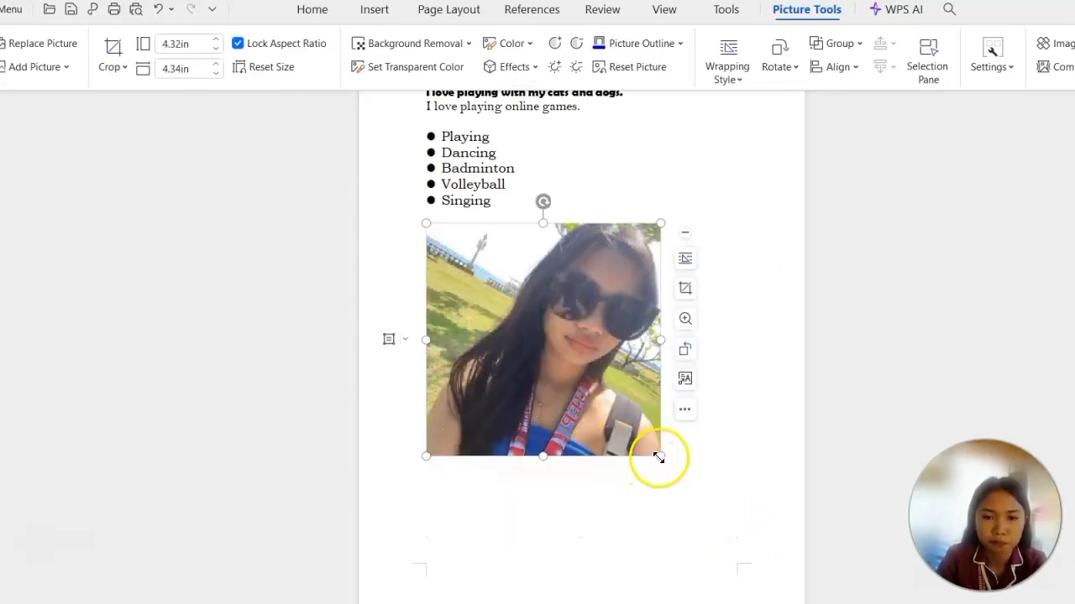
{"action": "left_click_drag", "start_coordinate": [663, 457], "coordinate": [623, 445]}
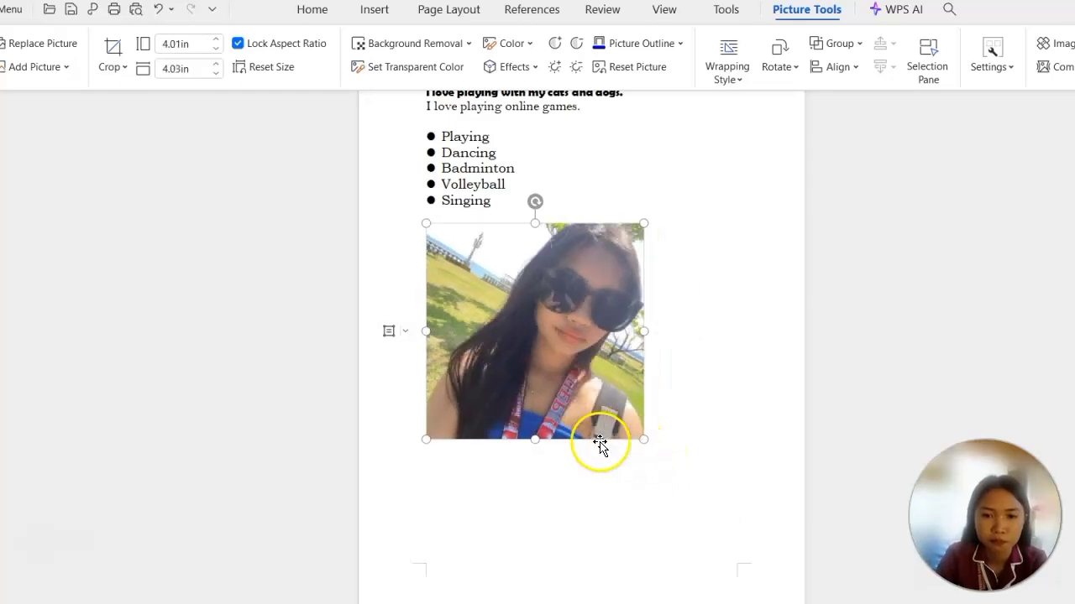
{"action": "scroll", "coordinate": [722, 391], "scroll_direction": "up", "scroll_amount": 4}
{"action": "left_click", "coordinate": [729, 399]}
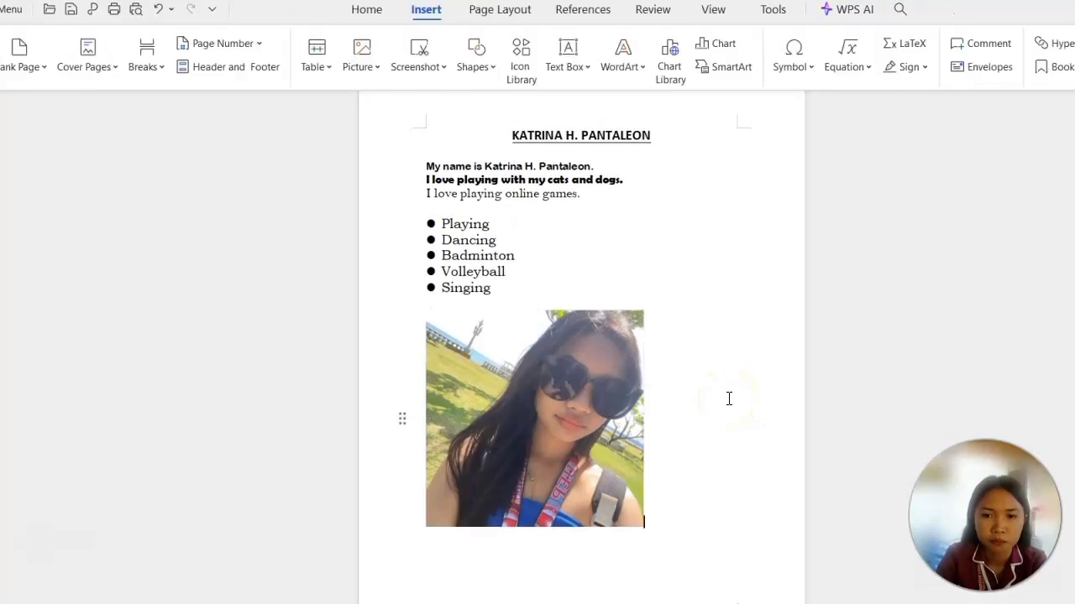
{"action": "scroll", "coordinate": [729, 399], "scroll_direction": "up", "scroll_amount": 1}
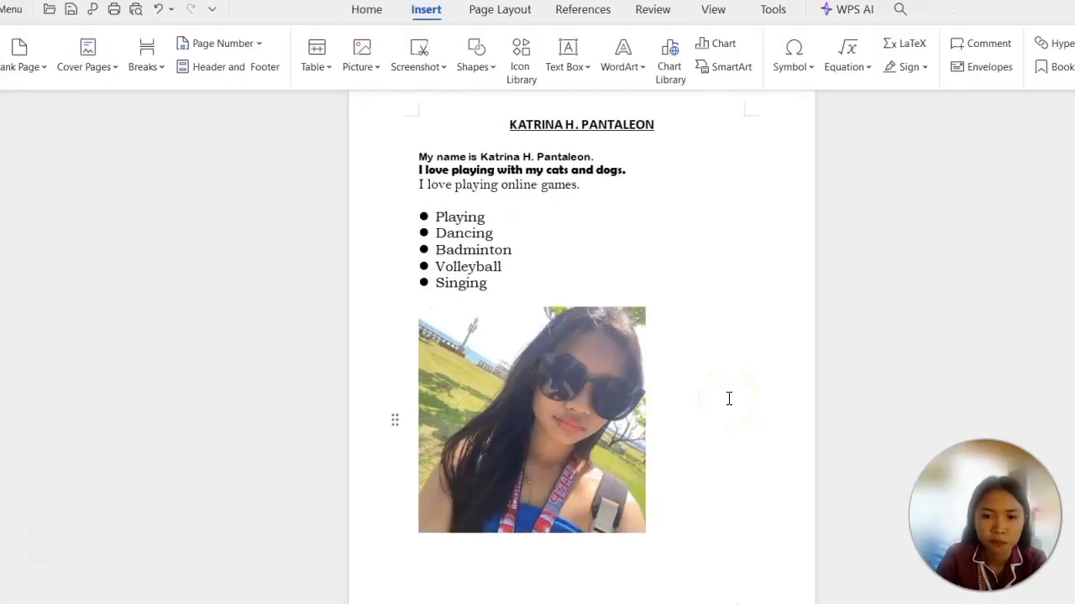